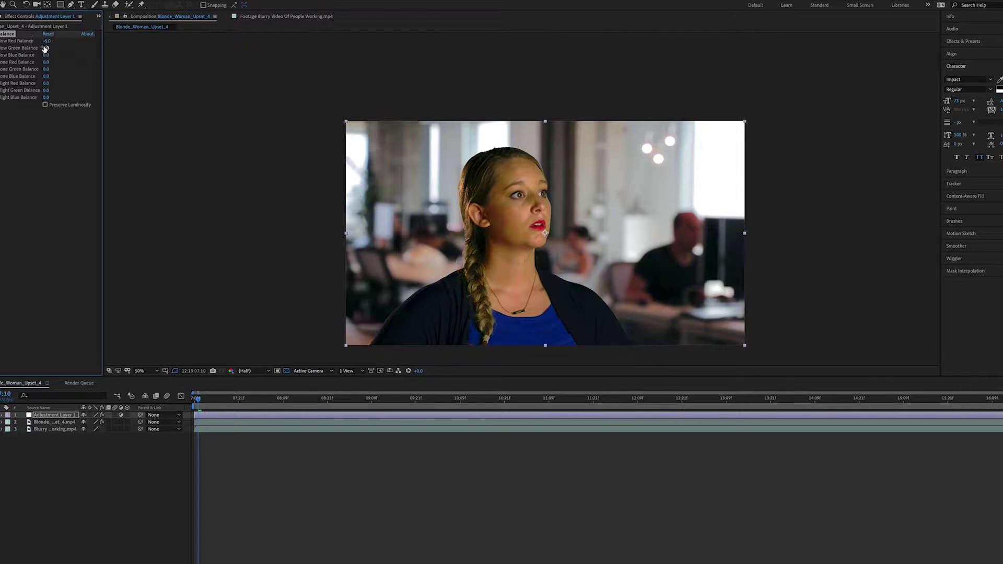
Adjust the Adjustment Layer's Color Balance to Tone Blue -9.0 and Highlight Red 9.0, then preview the composite
drag(46, 54, 41, 76)
drag(46, 83, 48, 98)
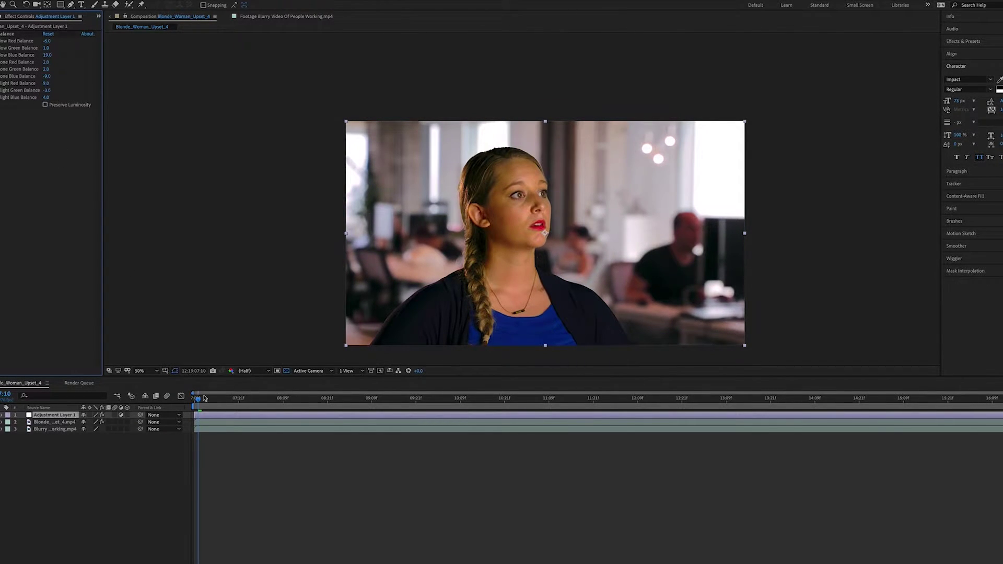
key(space)
click(223, 407)
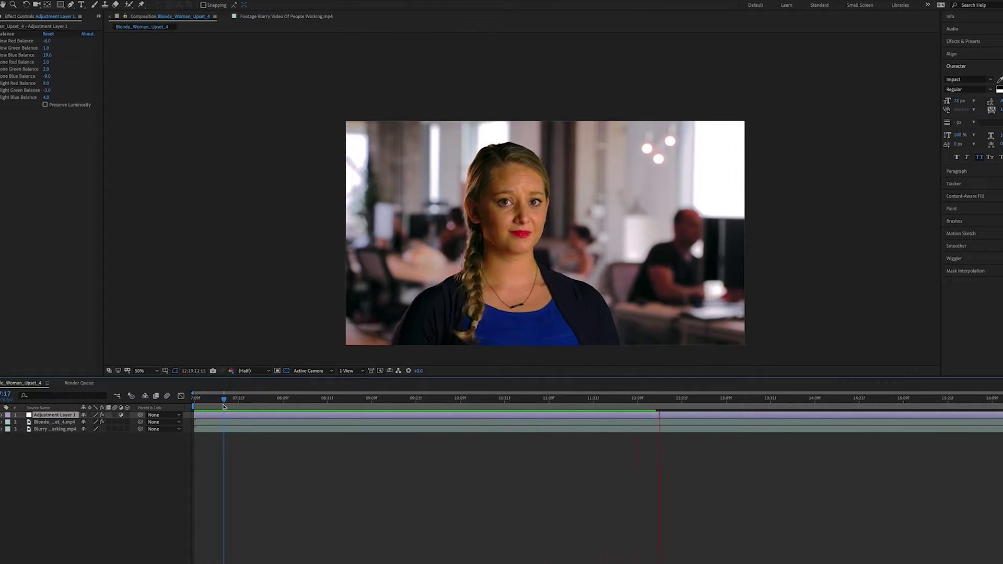
key(space)
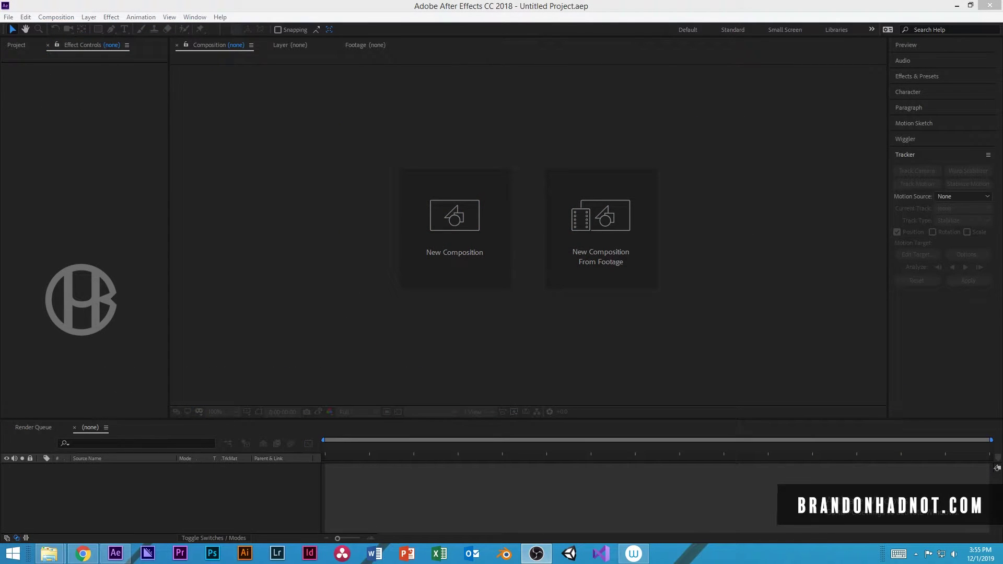
Start a new empty project from File > New > New Project and open the Color Keying footage folder
click(364, 7)
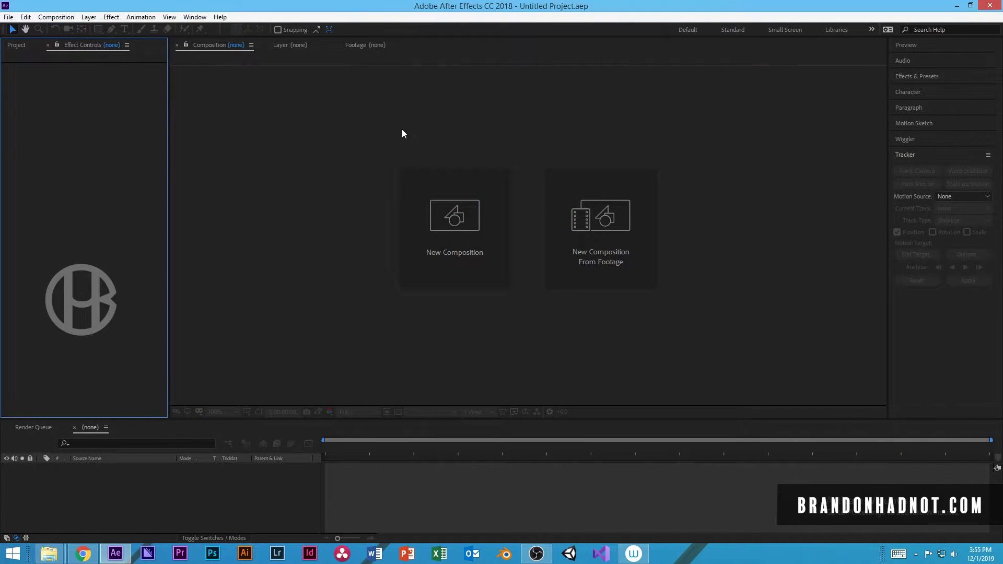
click(8, 17)
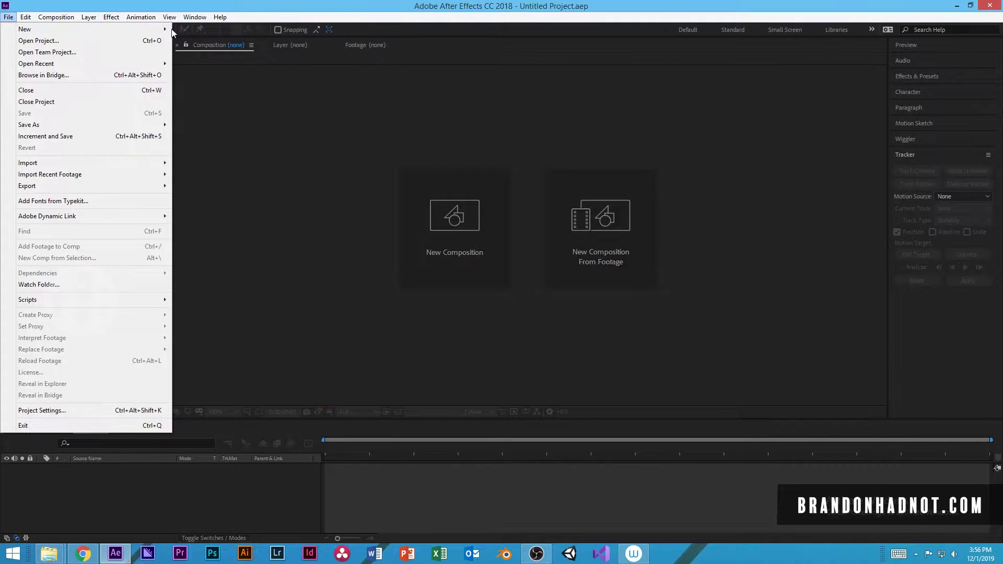
mouse_move(168, 30)
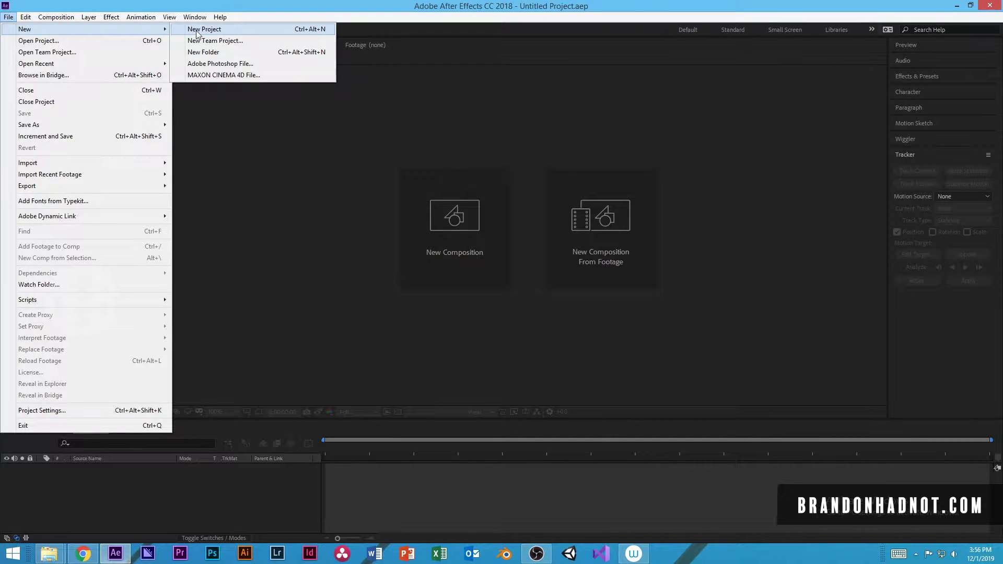
click(233, 30)
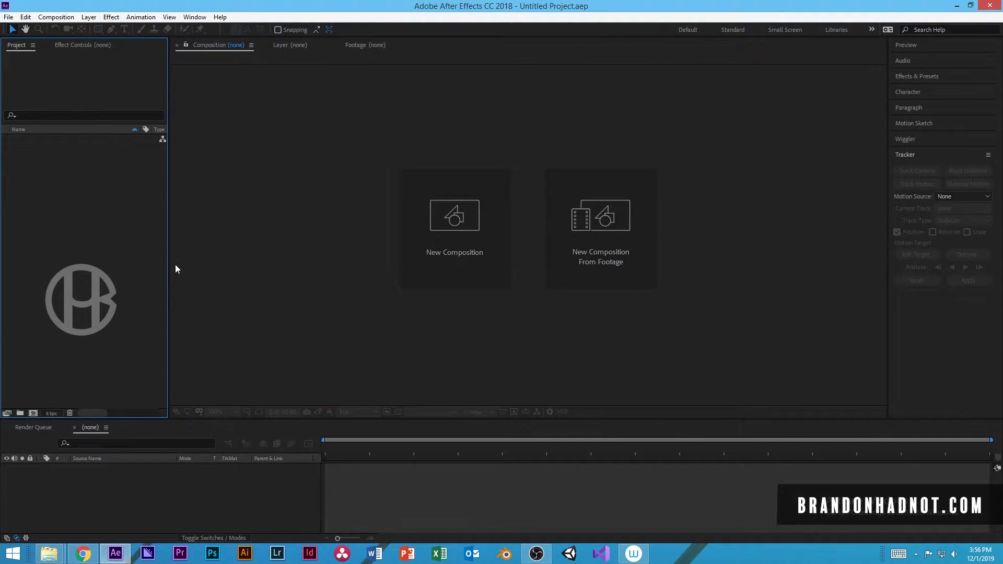
mouse_move(53, 555)
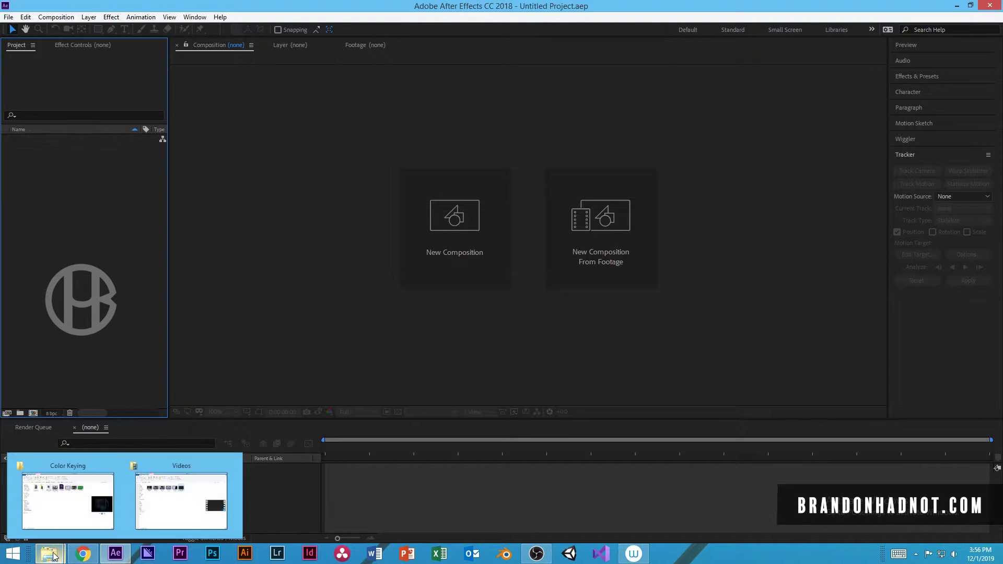
click(54, 510)
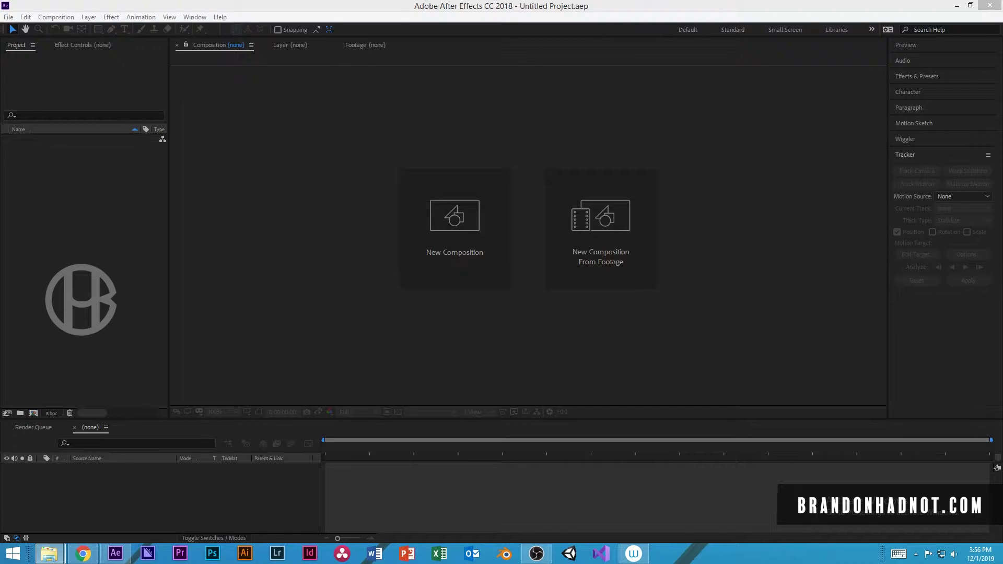
Import the five footage clips and inspect the blurry office and green-screen woman clips
drag(1, 178, 90, 209)
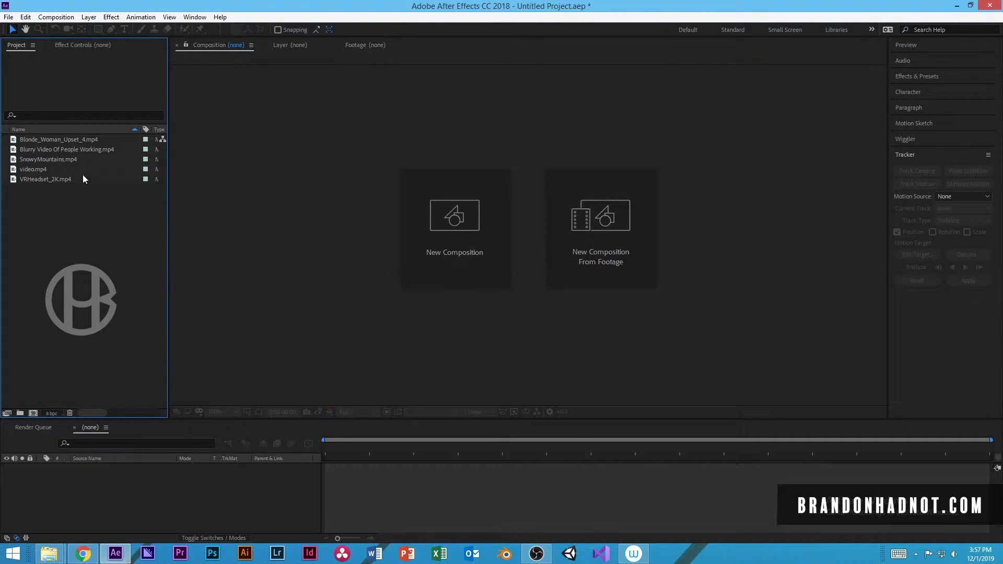
click(56, 149)
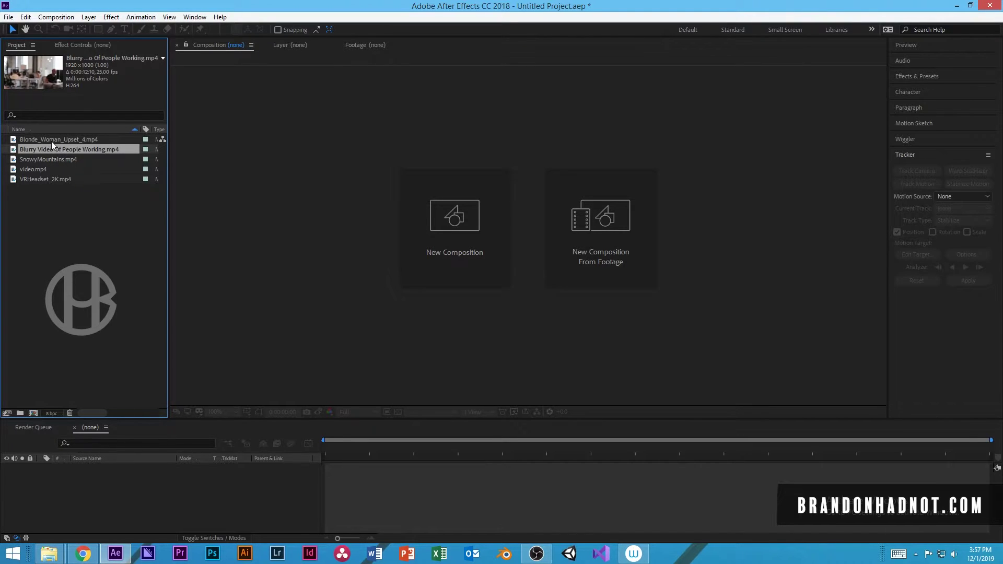
click(52, 140)
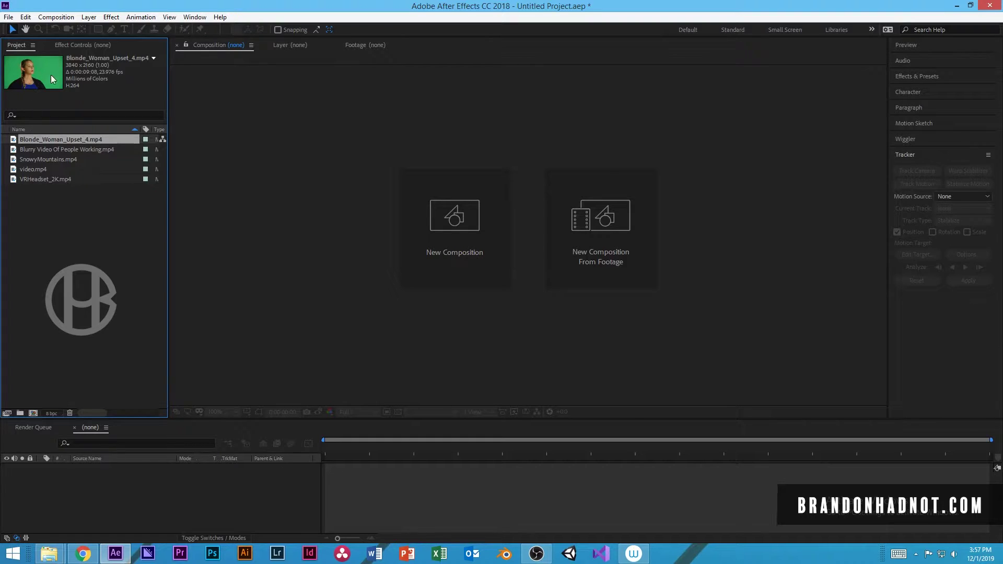
click(39, 150)
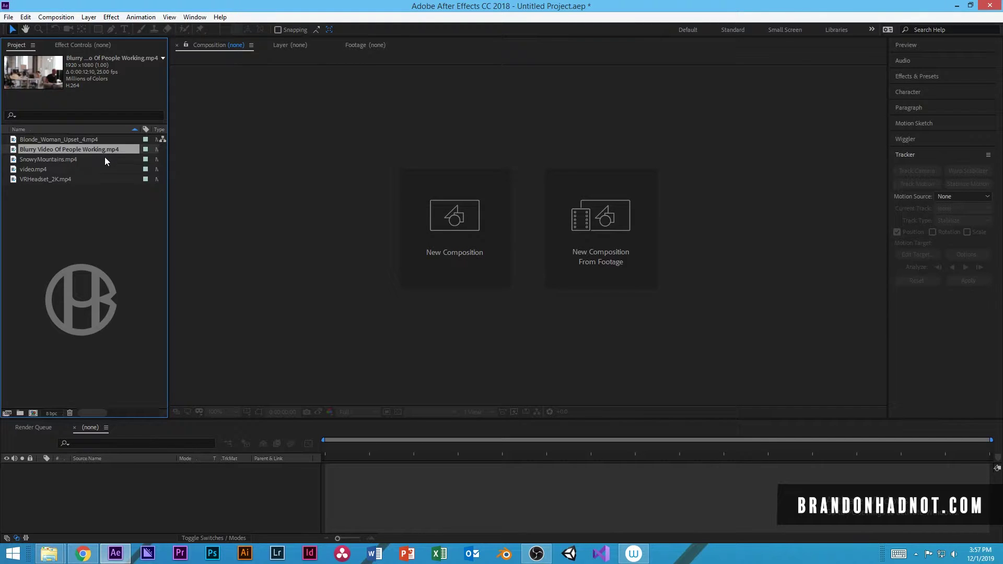
Create a composition from Blurry Video Of People Working.mp4 and scrub through its footage
drag(88, 149, 34, 411)
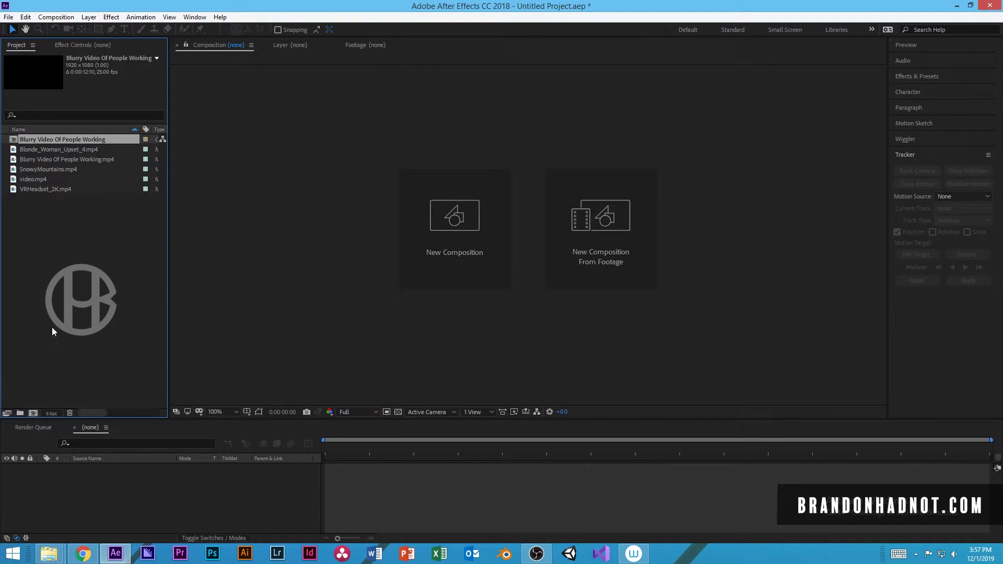
scroll(471, 273, down, 2)
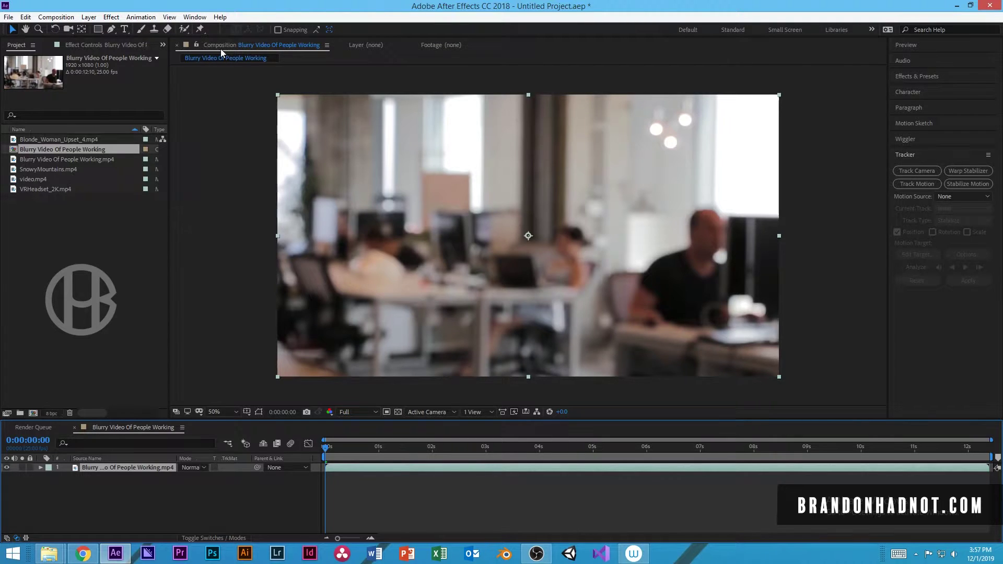
mouse_move(326, 448)
mouse_down()
mouse_move(550, 459)
mouse_move(964, 447)
mouse_move(406, 412)
mouse_move(332, 443)
mouse_up()
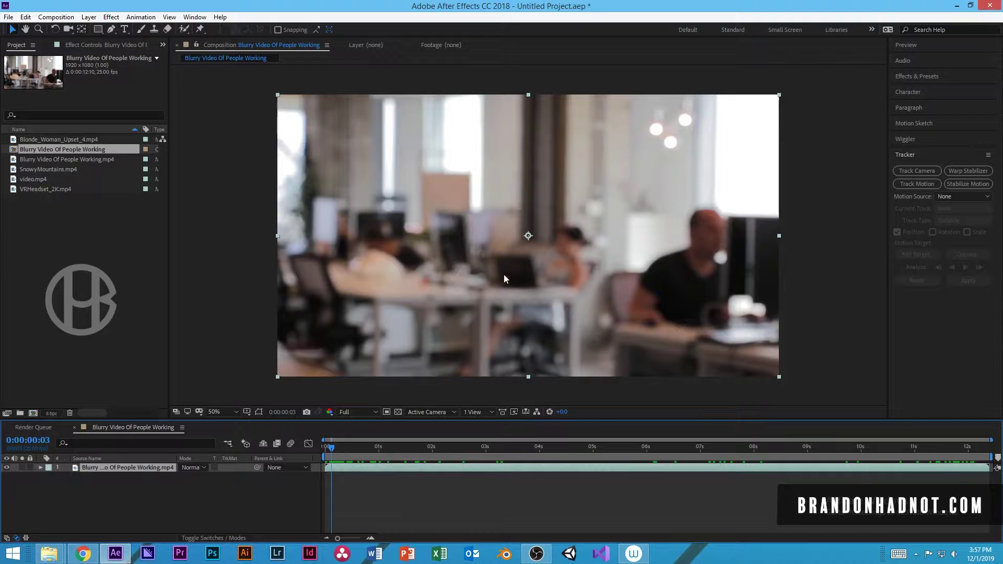
drag(339, 448, 317, 448)
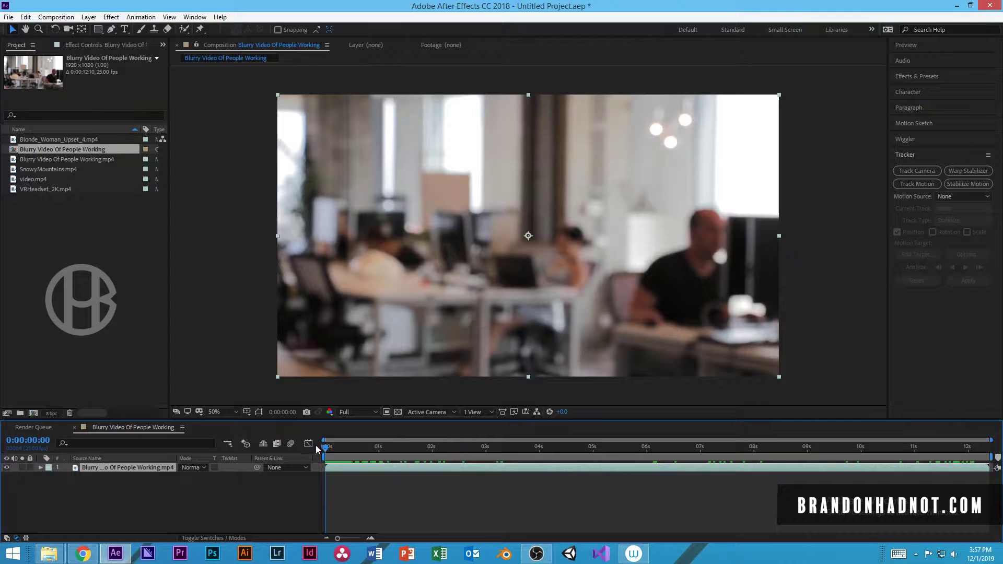
click(48, 139)
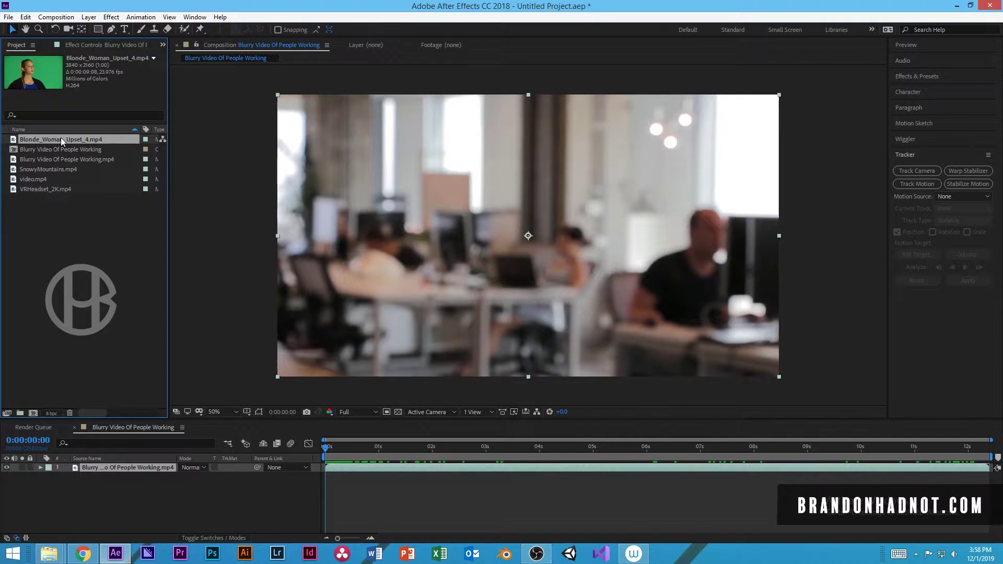
Place Blonde_Woman_Upset_4.mp4 above the office layer and reveal its Transform properties
drag(58, 137, 121, 467)
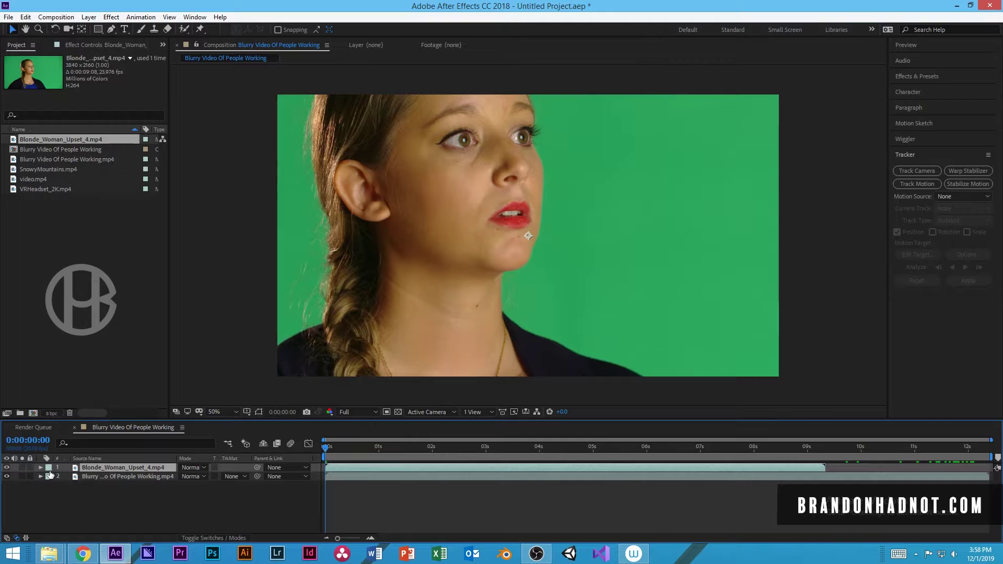
key(s)
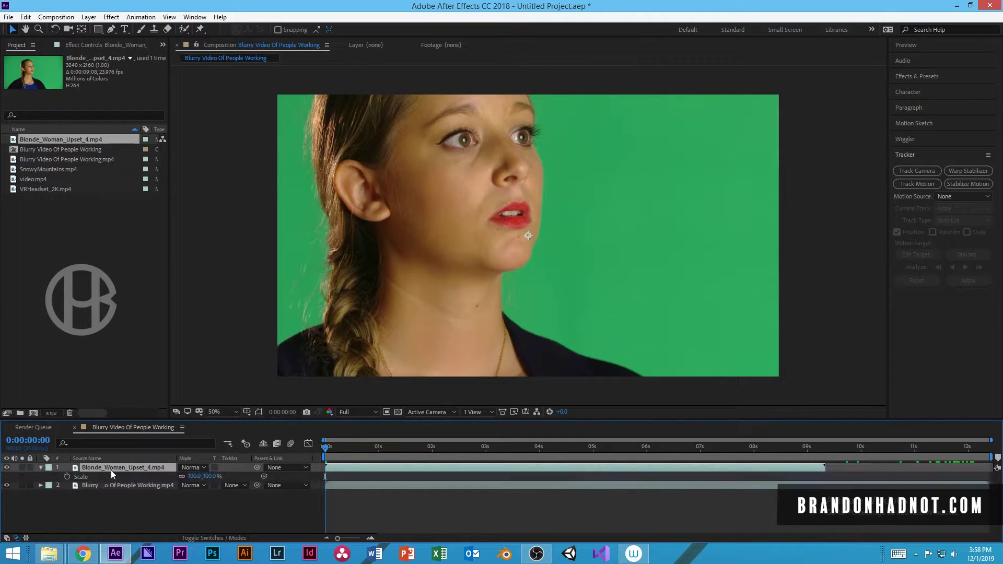
click(41, 468)
click(41, 470)
click(49, 477)
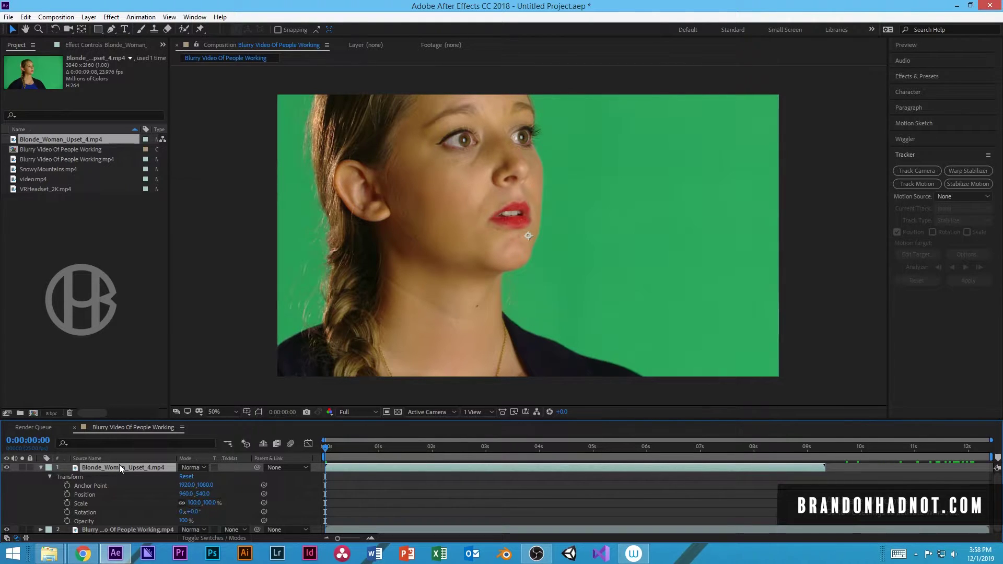
Scale the woman layer to 50% with Transform > Fit to Comp so it fills the frame
key(s)
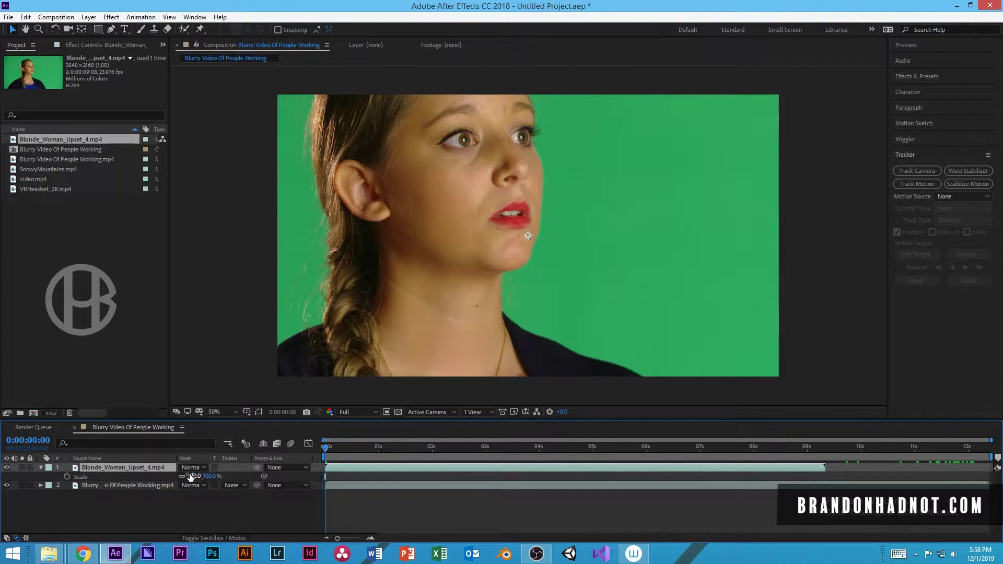
drag(191, 477, 178, 484)
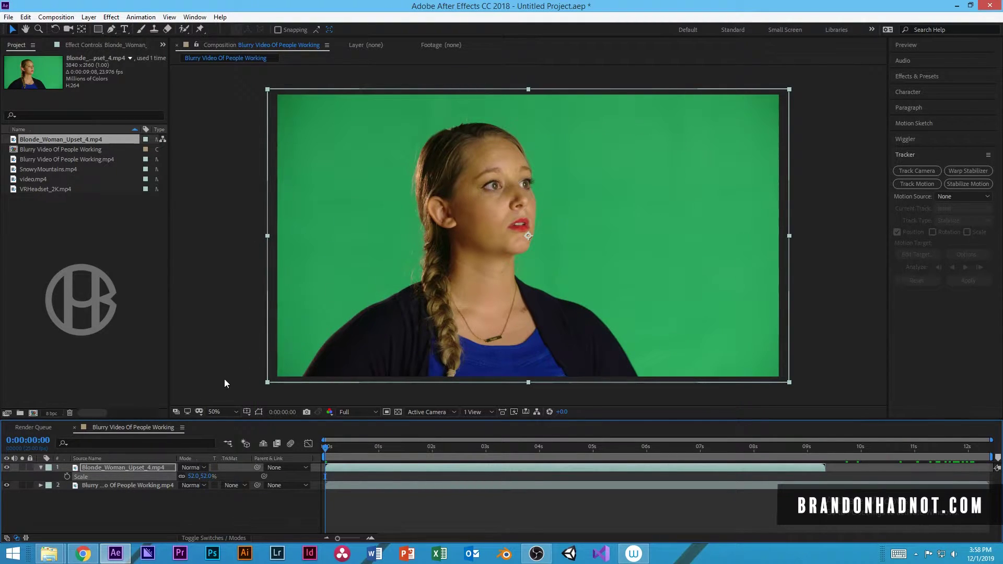
right_click(363, 241)
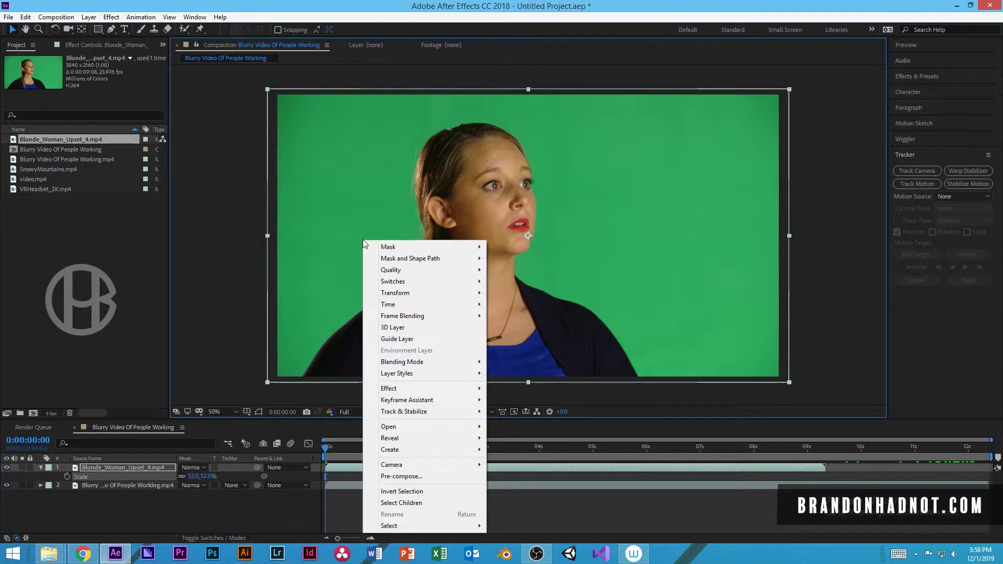
mouse_move(412, 296)
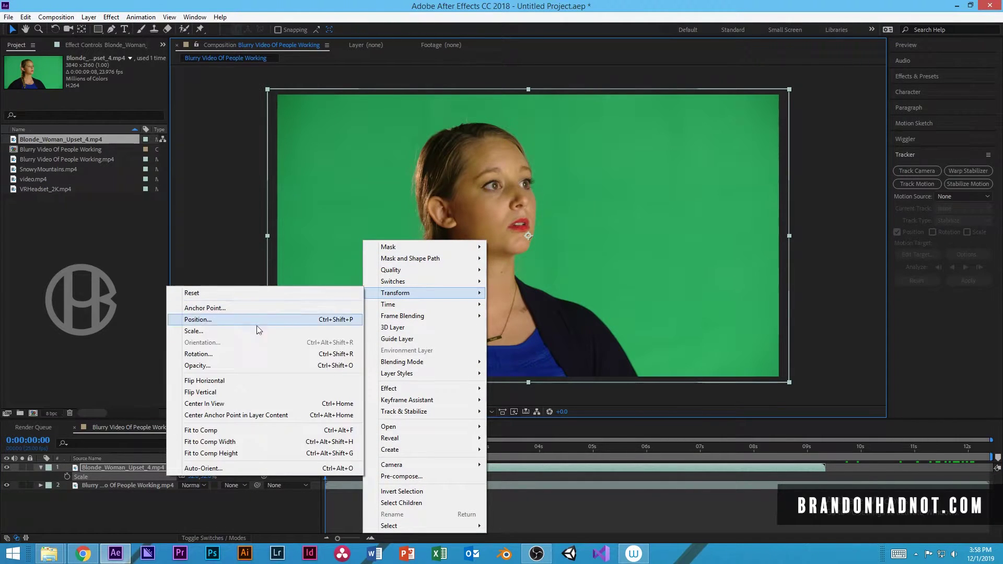
click(262, 428)
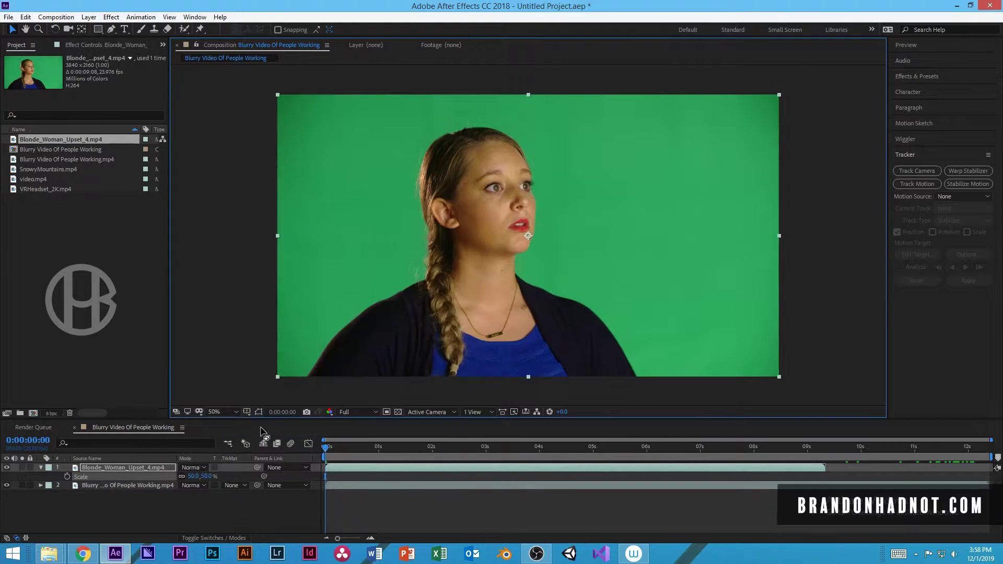
Apply Effect > Keying > Keylight (1.2) to the green-screen woman layer
click(130, 498)
click(142, 469)
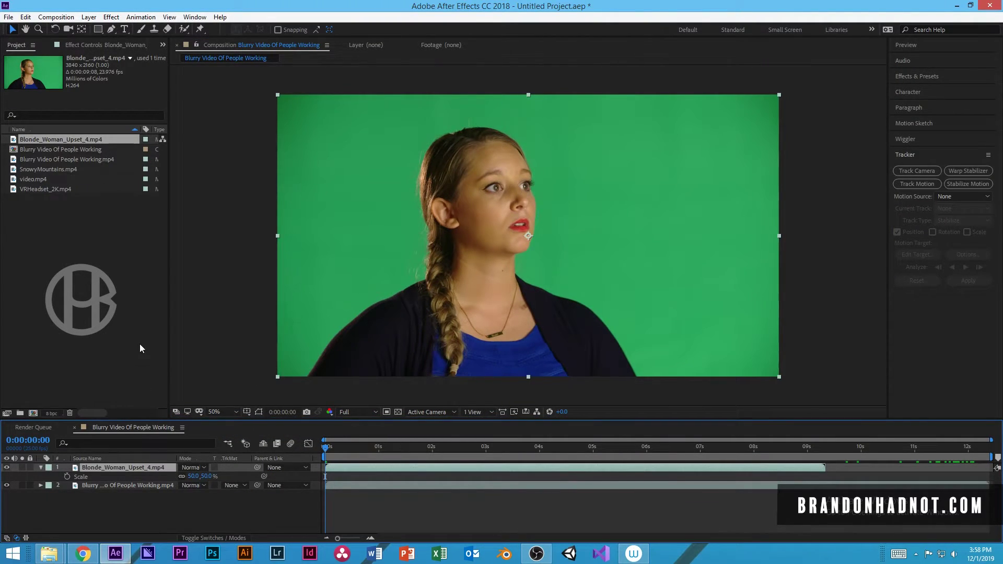
click(109, 18)
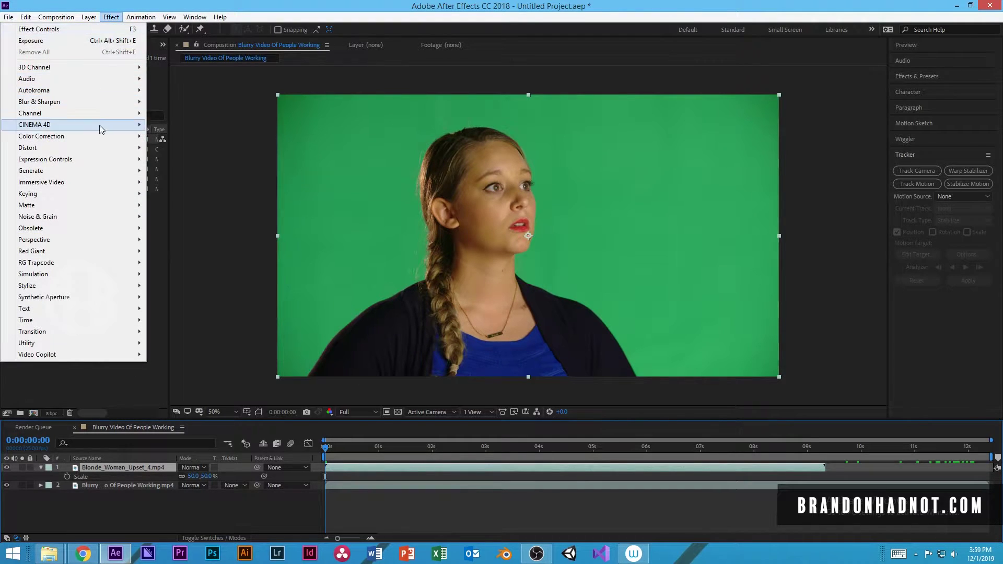
mouse_move(92, 194)
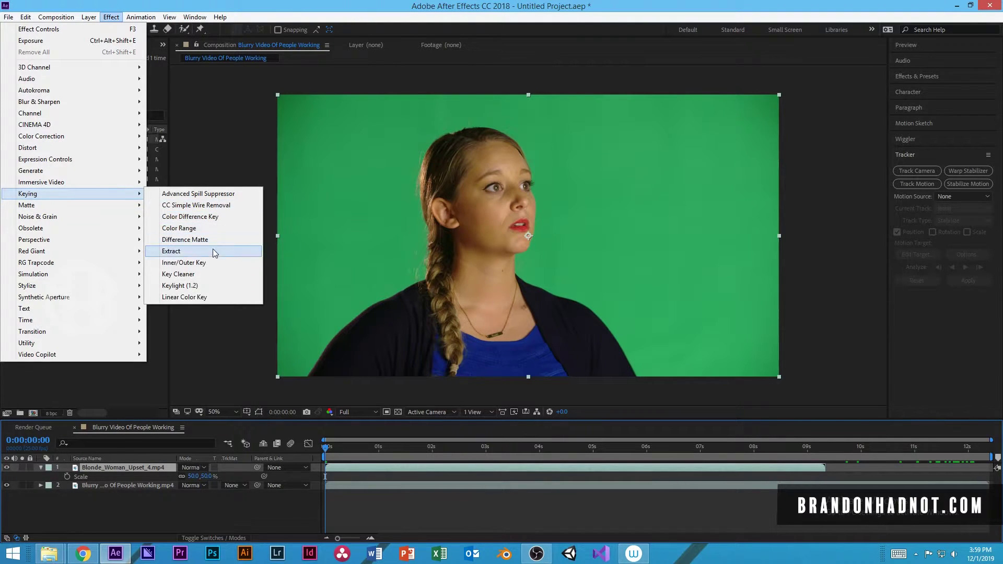
click(238, 285)
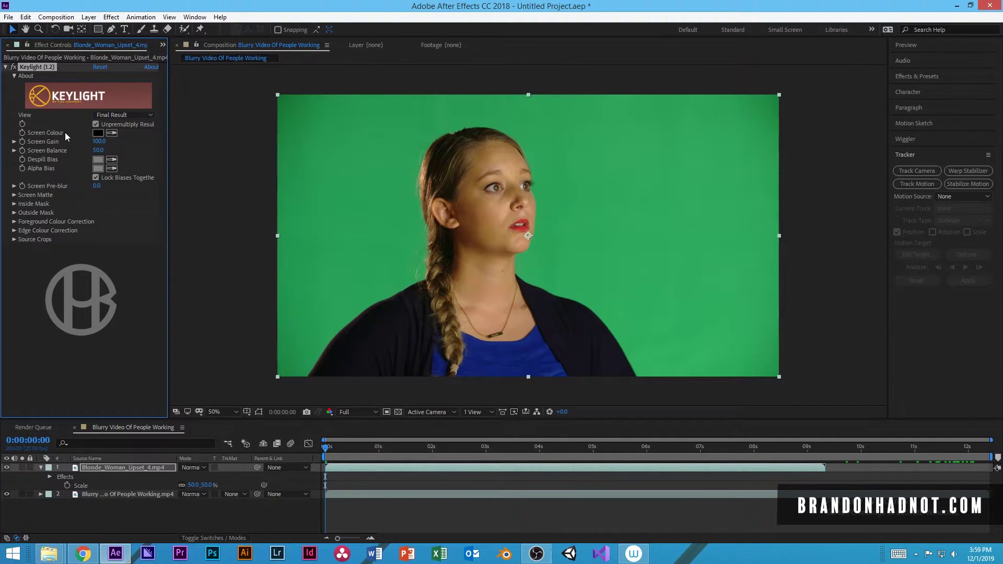
Sample the green backdrop with Keylight's Screen Colour eyedropper to key out the background
click(111, 133)
click(112, 133)
click(293, 120)
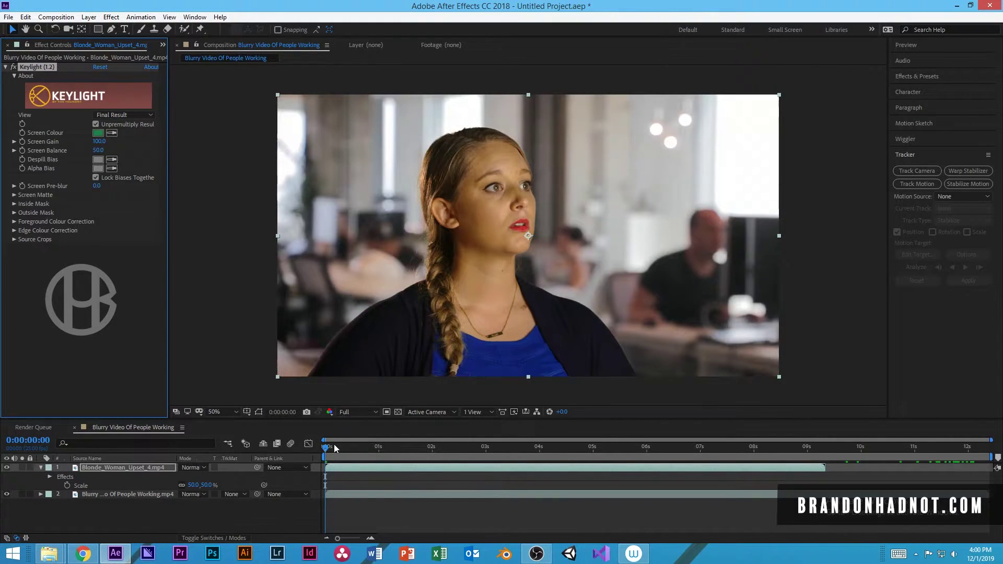
drag(336, 450, 385, 447)
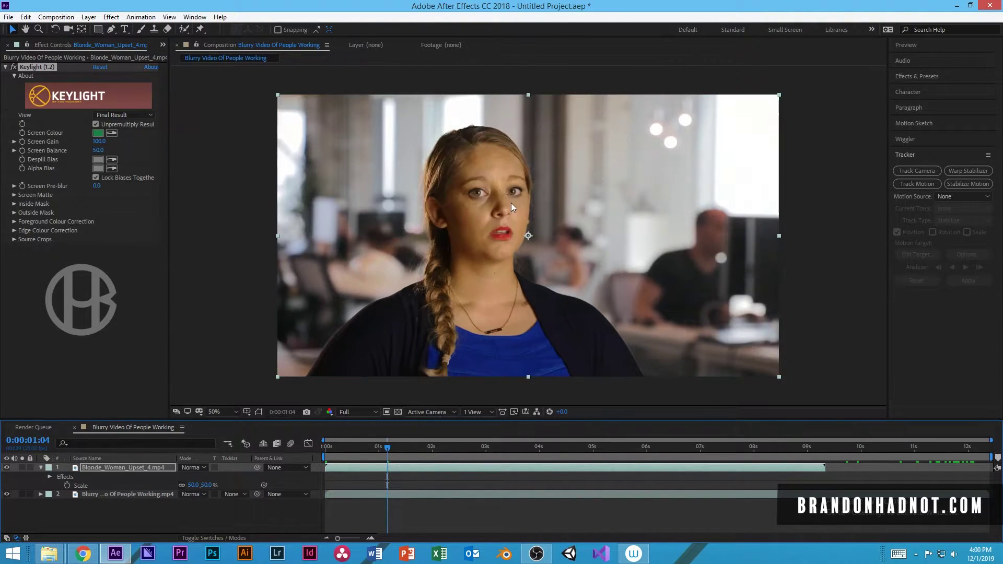
key(slash)
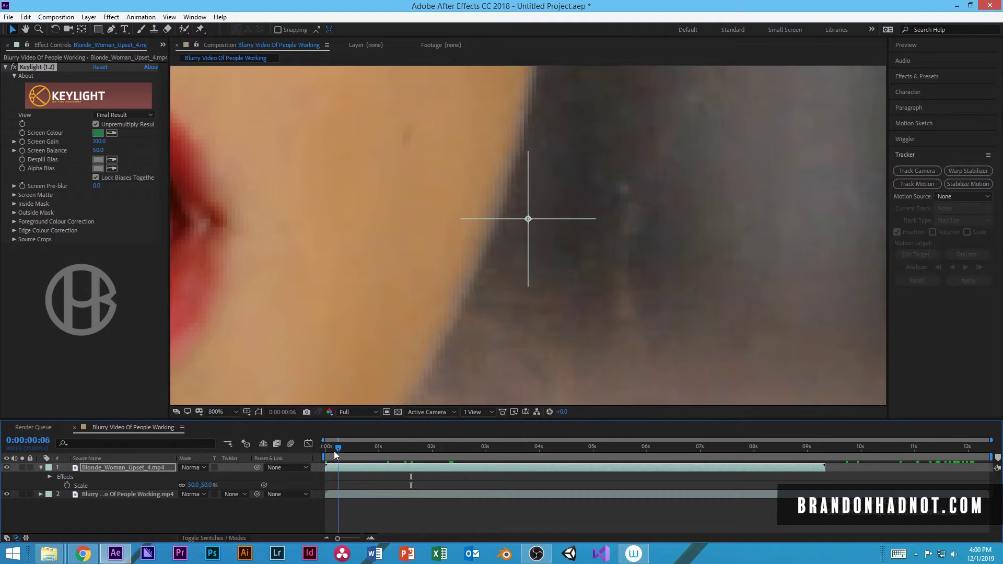
key(comma)
key(comma)
key(comma)
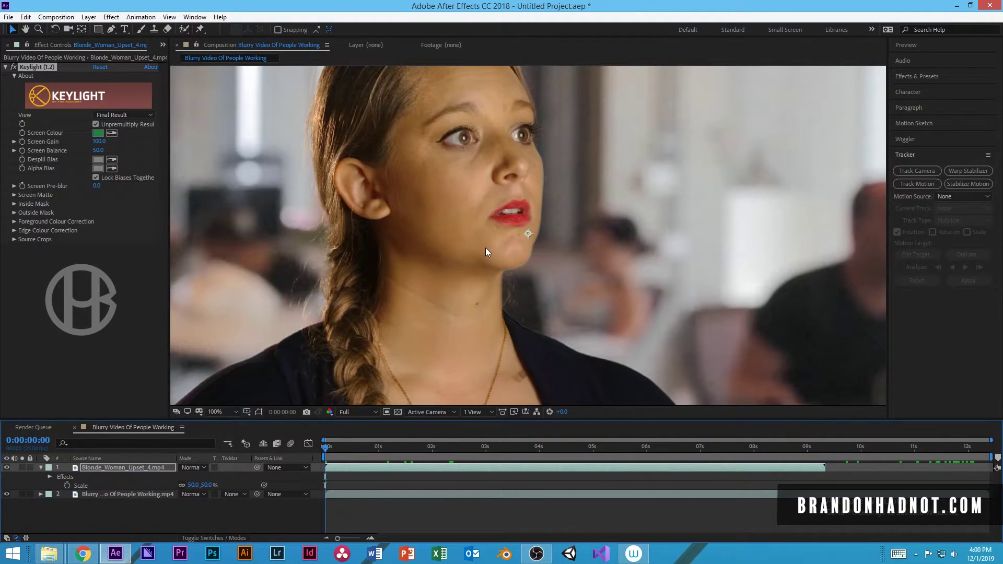
key(comma)
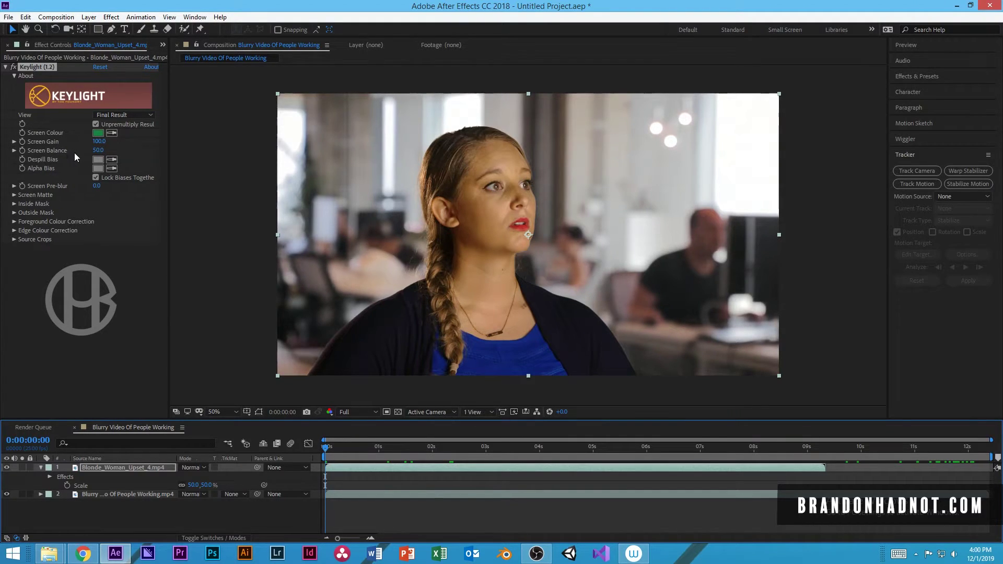
Raise Screen Gain to about 119 and switch the preview resolution to Half
drag(98, 141, 106, 141)
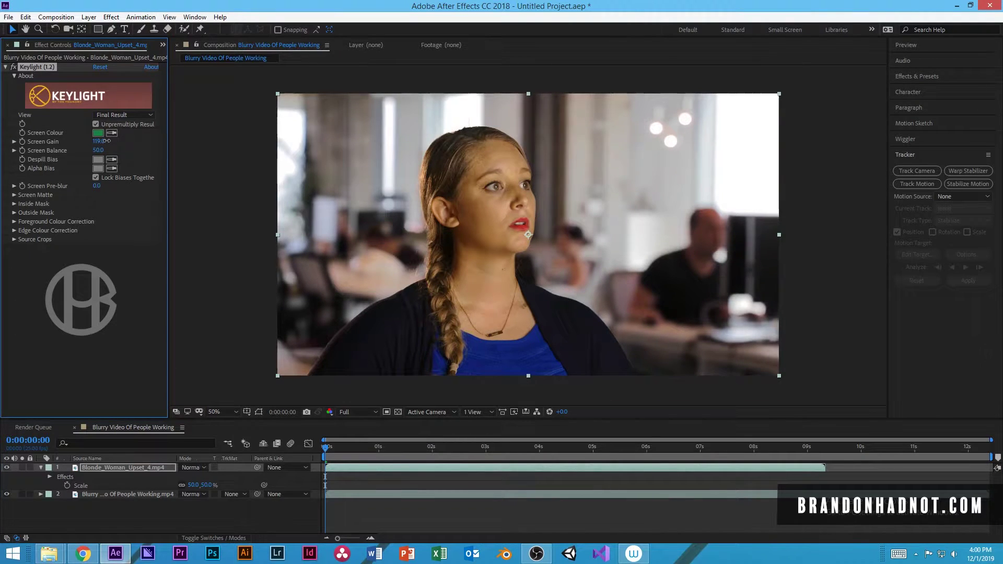
scroll(482, 156, down, 4)
scroll(481, 159, up, 8)
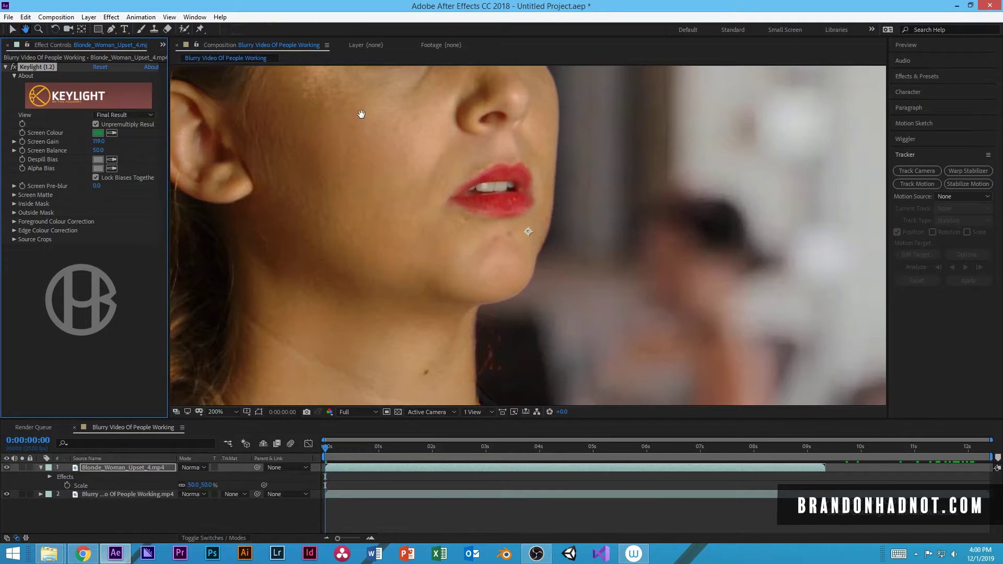
drag(366, 138, 451, 193)
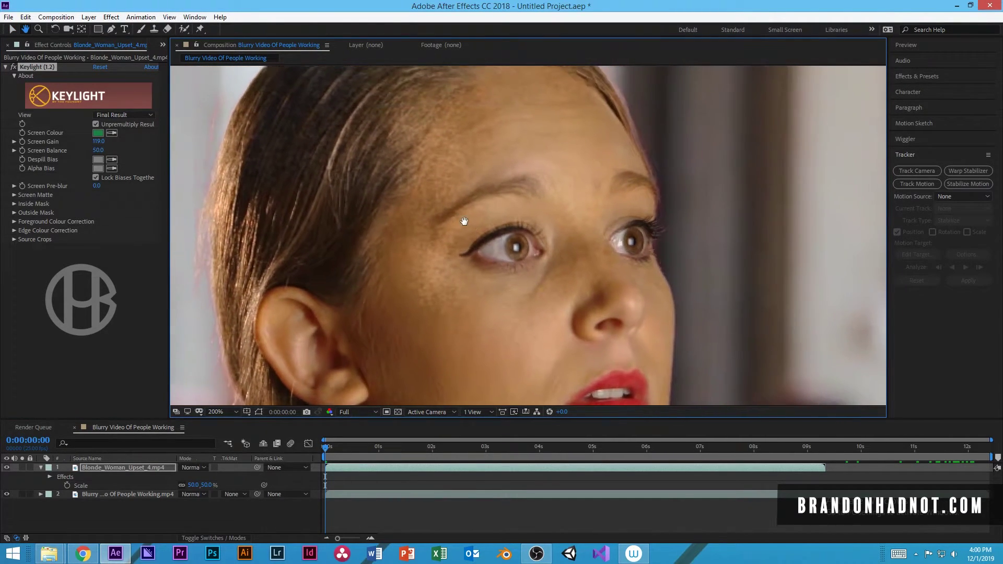
click(332, 446)
click(353, 410)
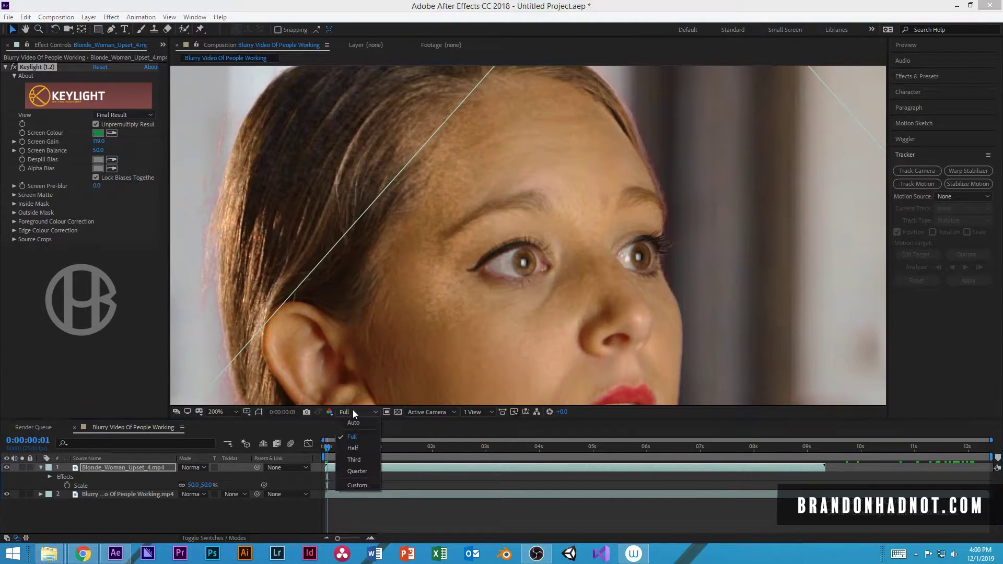
click(353, 445)
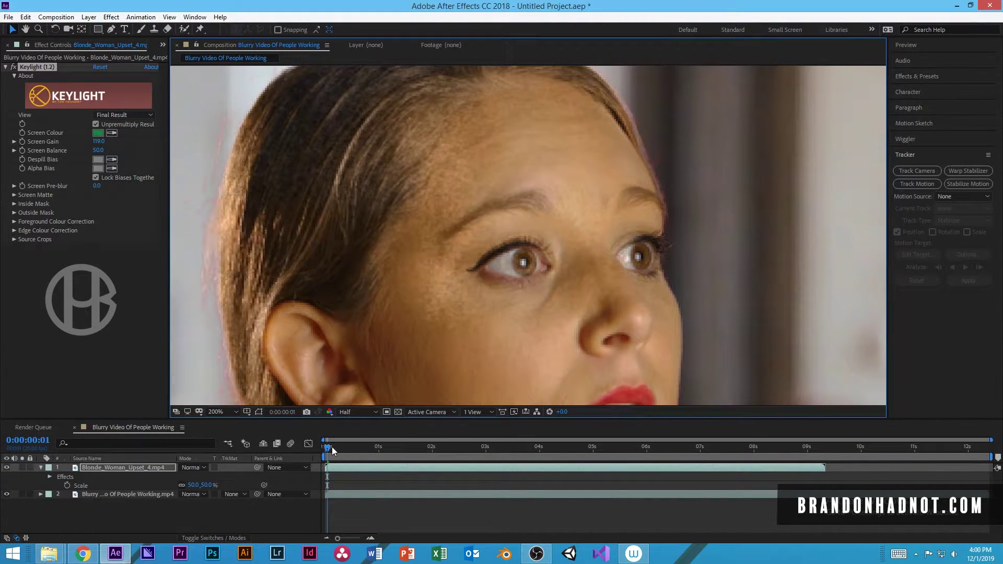
click(359, 411)
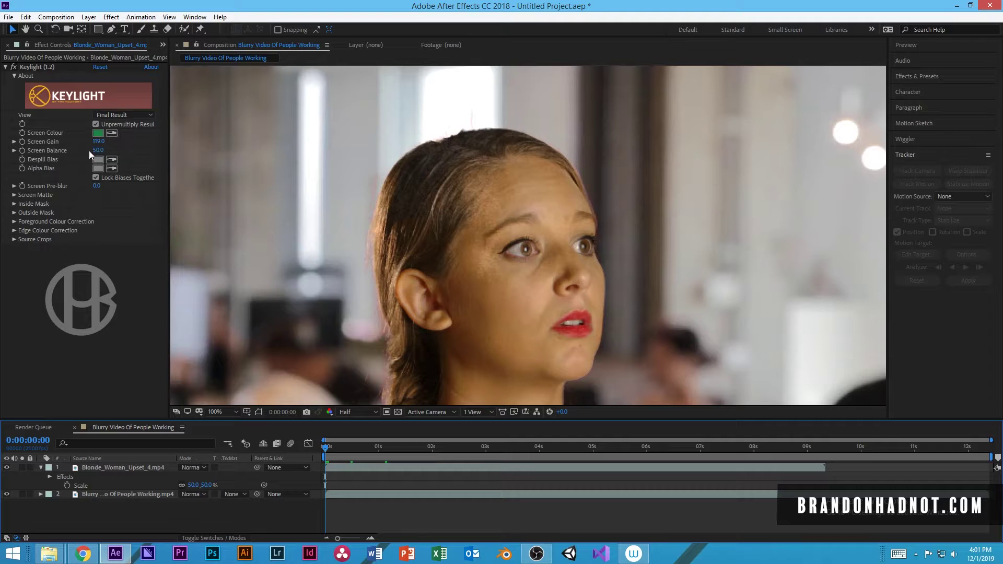
Enter Screen Gain 120 and set Screen Balance to 27
drag(98, 151, 87, 152)
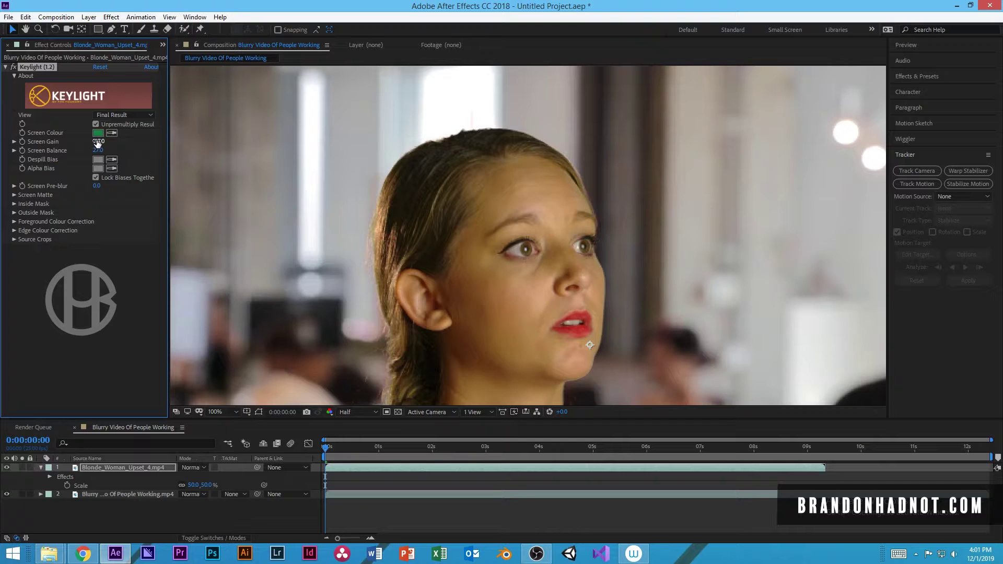
click(97, 142)
text(120)
key(Return)
click(103, 151)
scroll(419, 253, up, 2)
scroll(419, 253, down, 4)
scroll(419, 253, up, 1)
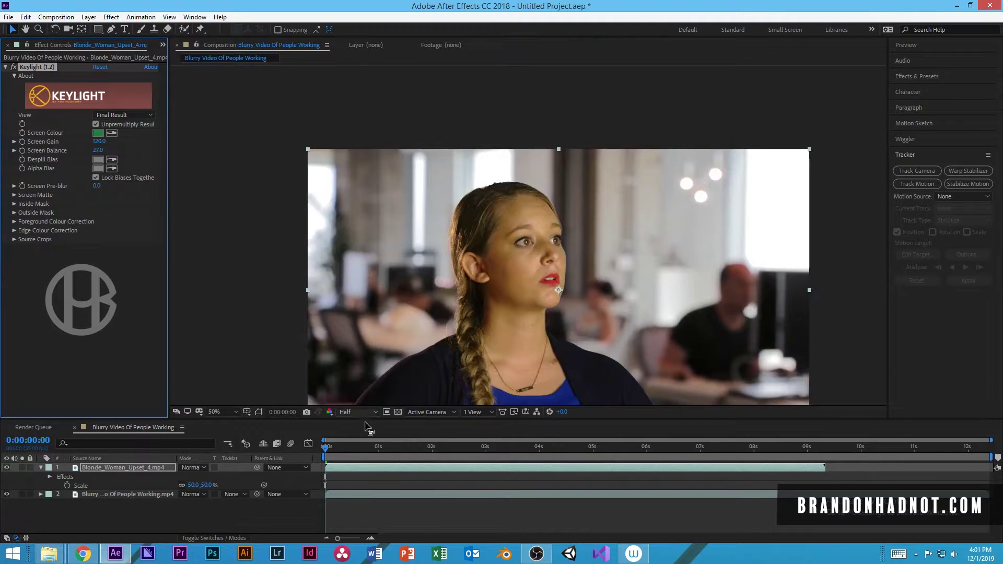
click(325, 450)
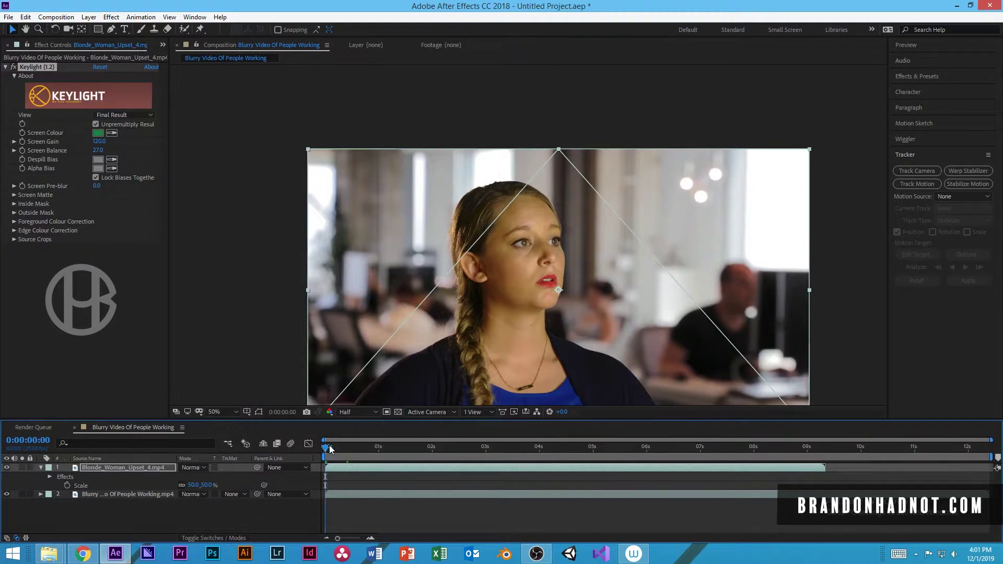
click(332, 447)
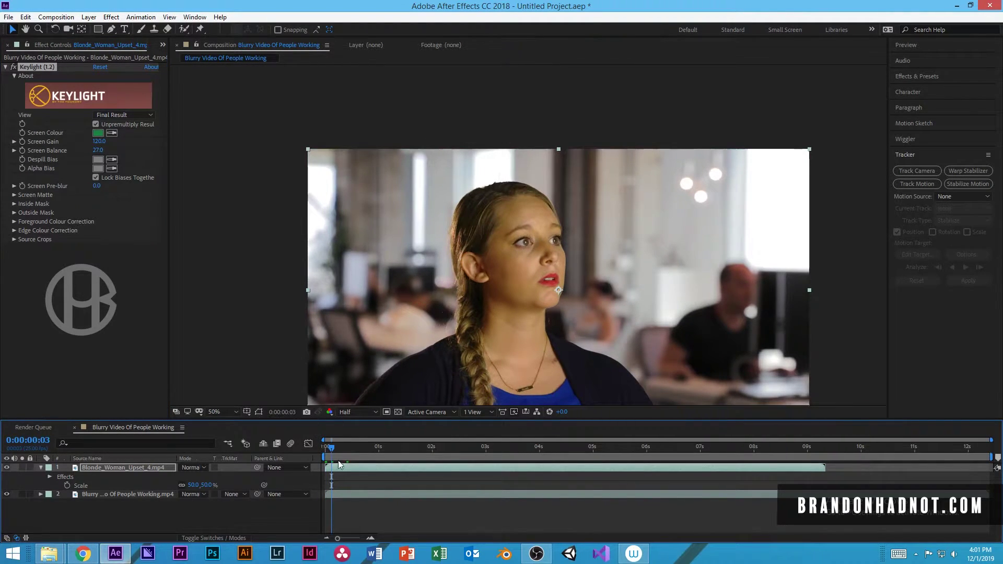
drag(331, 447, 314, 457)
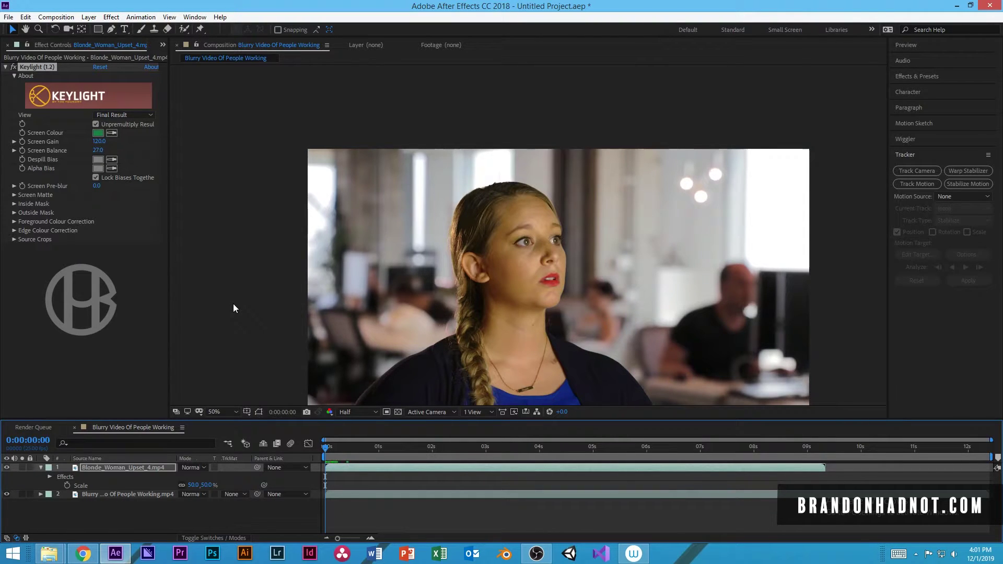
key(space)
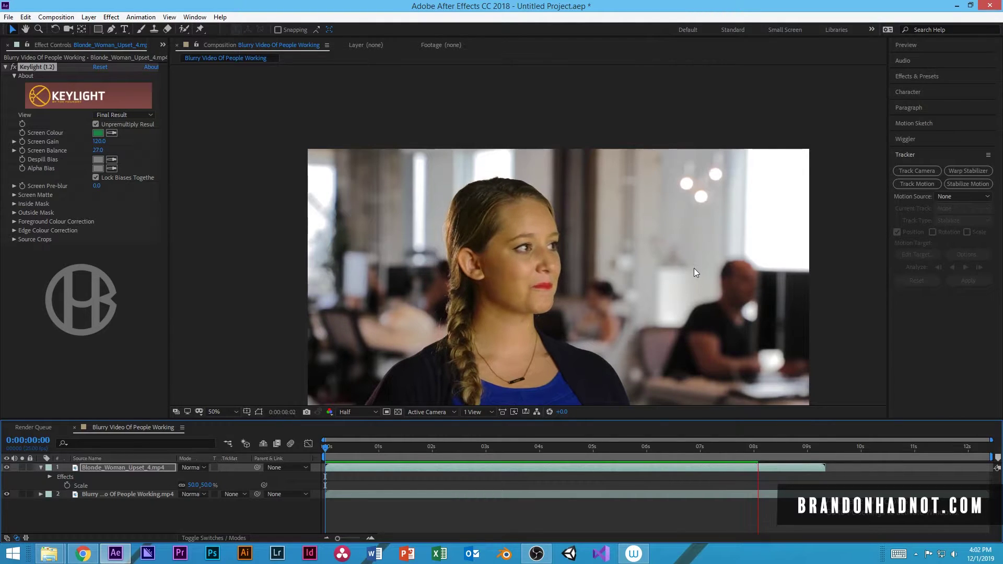
key(space)
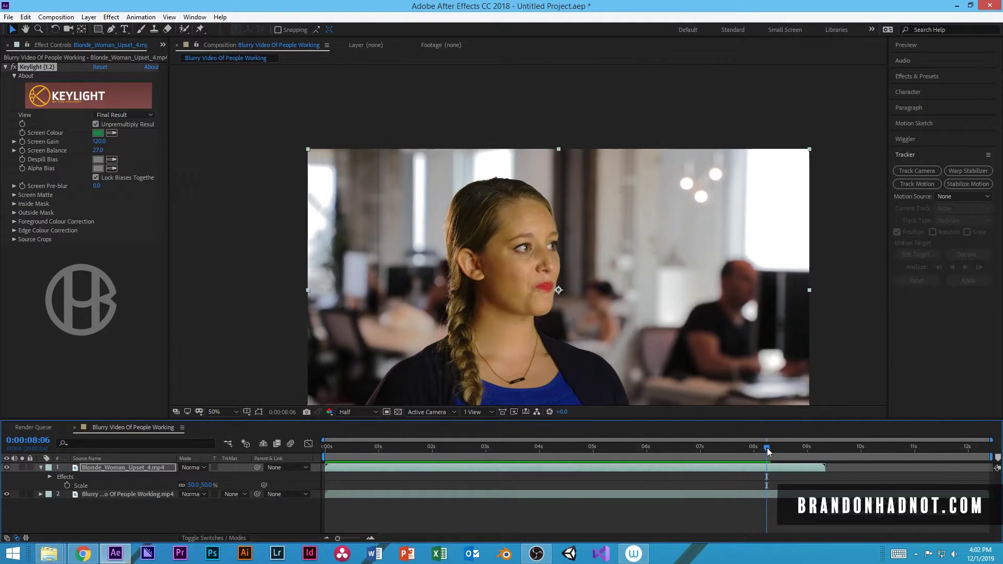
drag(766, 448, 416, 452)
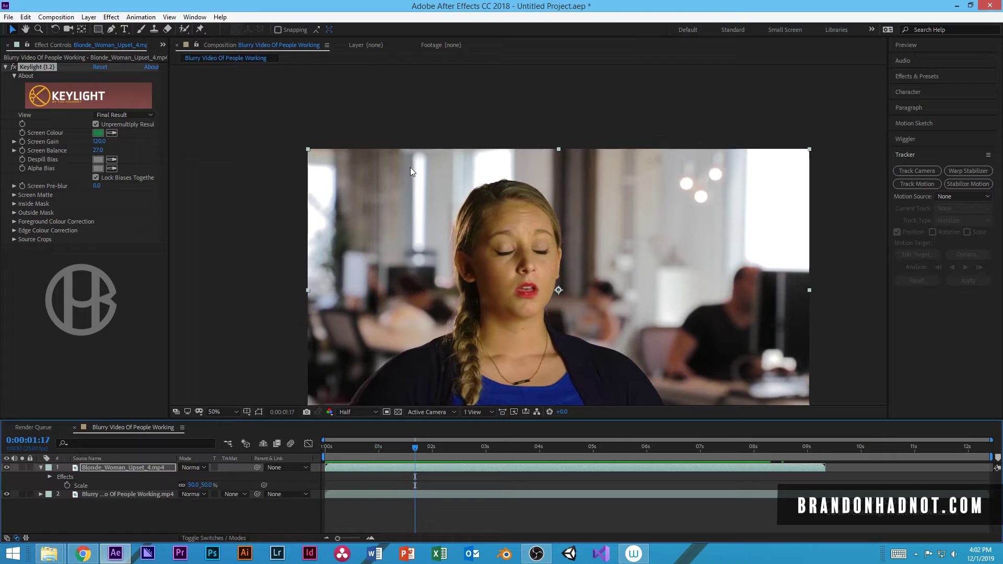
scroll(370, 200, down, 3)
scroll(374, 214, up, 5)
drag(375, 214, 468, 258)
key(v)
drag(401, 453, 369, 448)
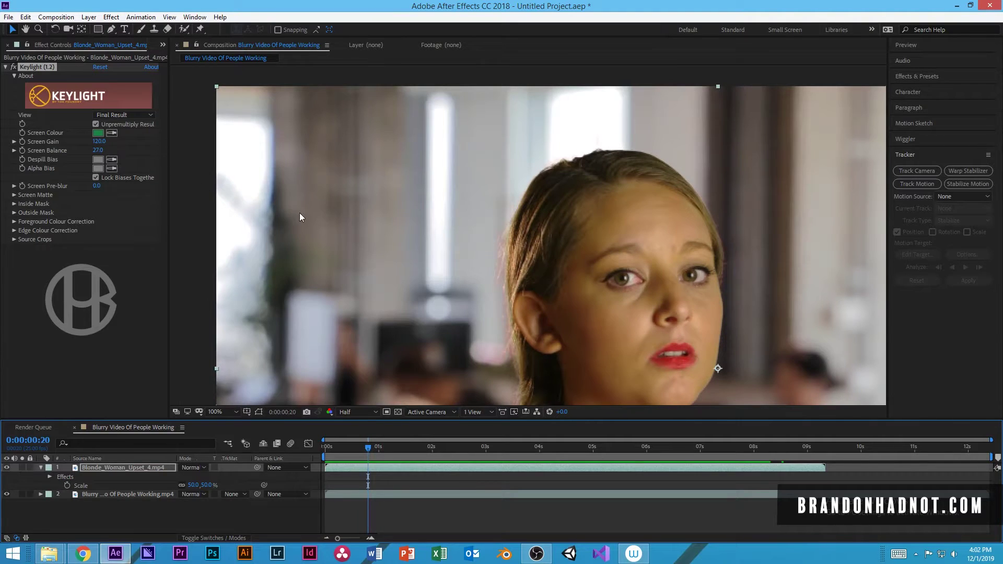
Expand Screen Matte and set Keylight's View to Screen Matte
click(14, 195)
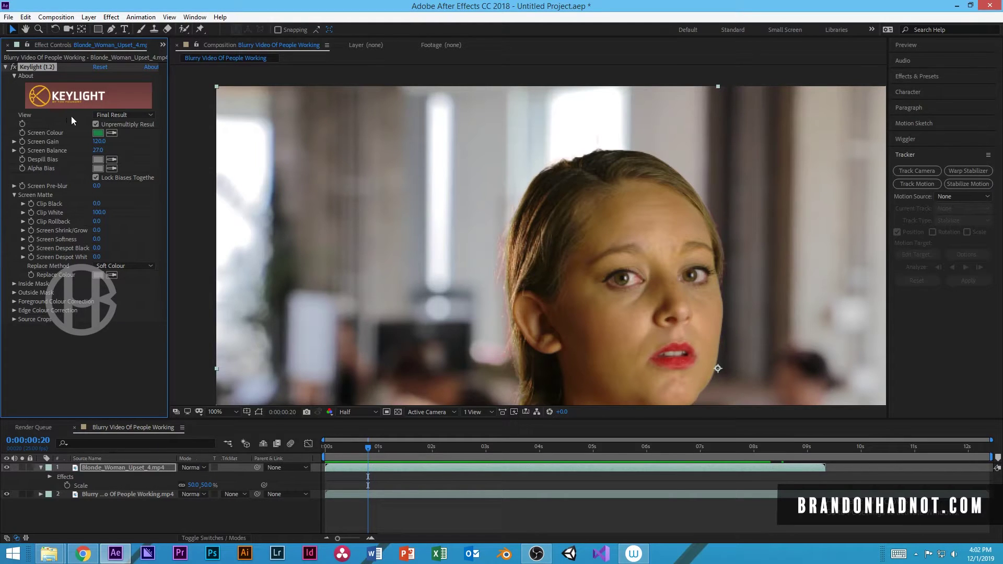
click(147, 115)
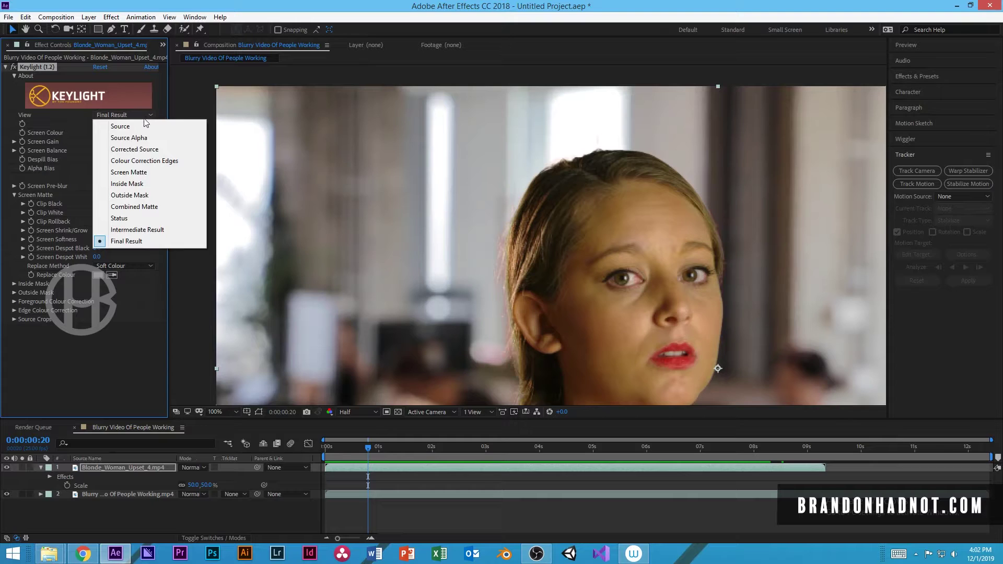
click(137, 172)
Pan around the black-and-white matte with the Hand tool to inspect the specks
key(h)
drag(556, 284, 456, 169)
drag(547, 251, 508, 237)
key(v)
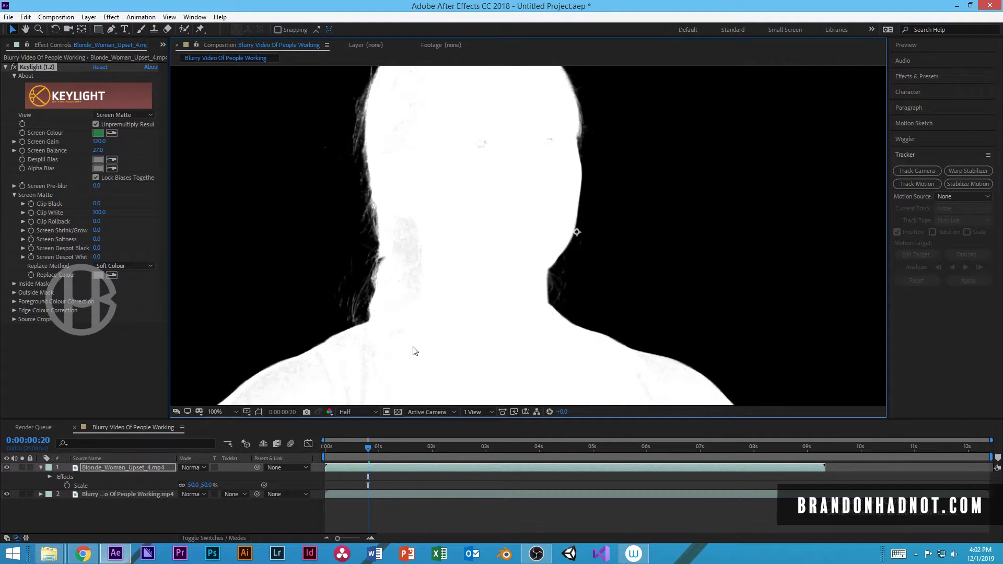
scroll(421, 277, down, 4)
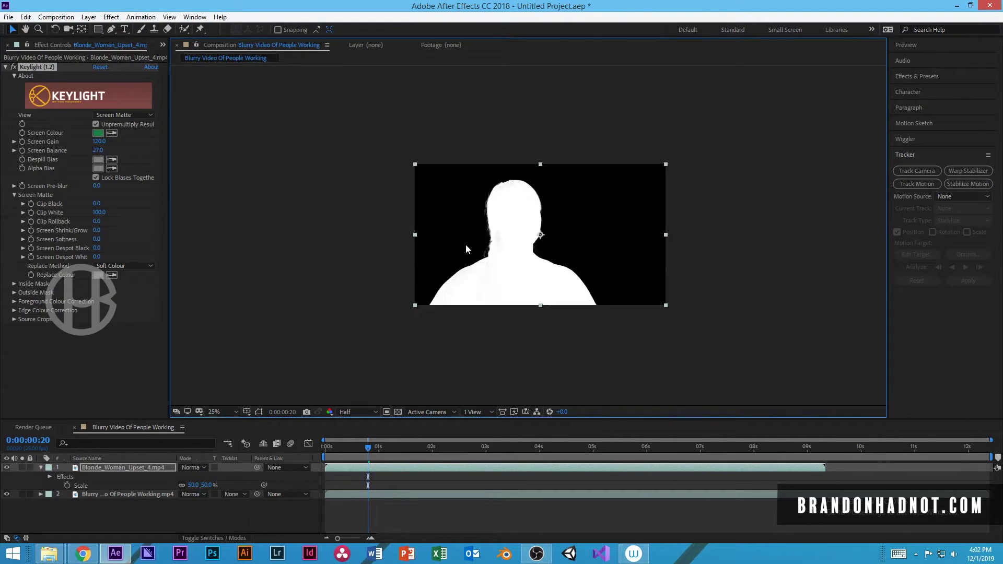
scroll(466, 243, up, 4)
drag(433, 254, 484, 249)
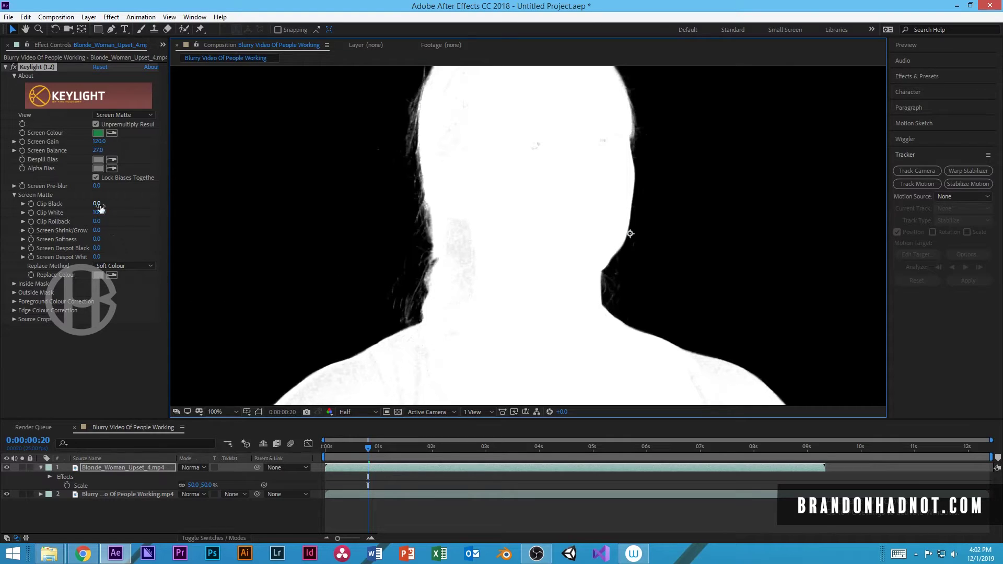
Set Clip Black to 5.0 and Clip White to 80.2 for a clean solid-white silhouette
drag(98, 204, 102, 207)
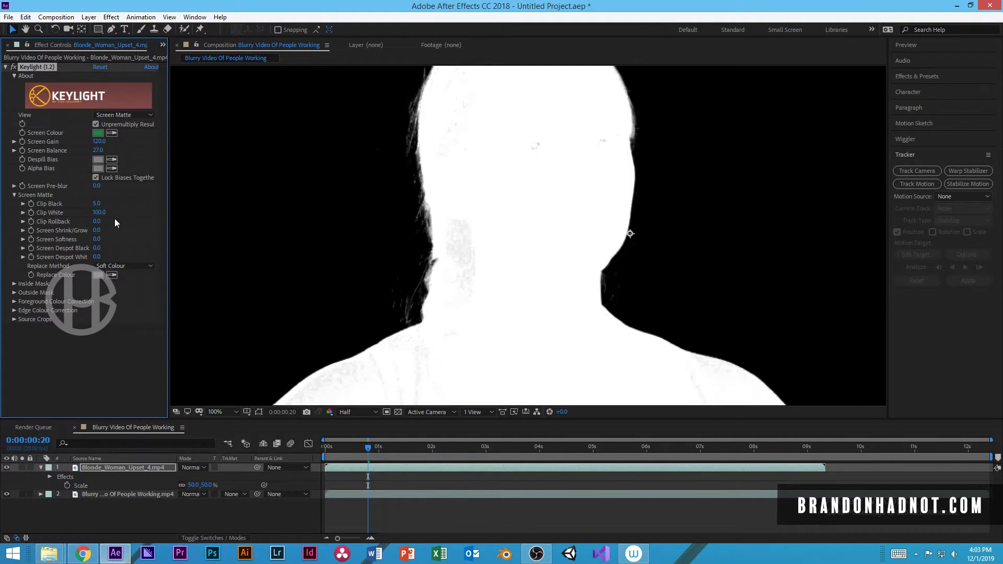
drag(99, 213, 95, 213)
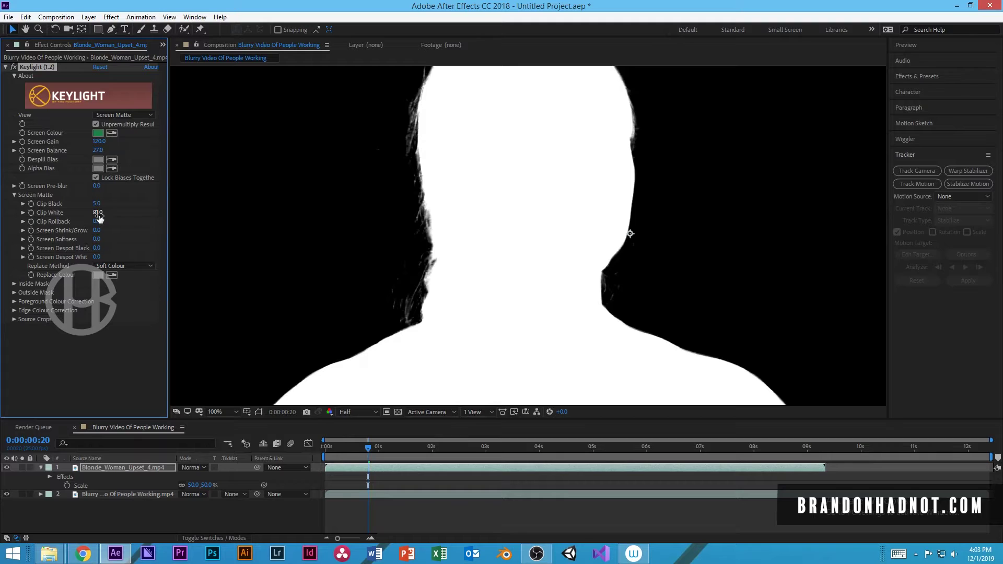
drag(100, 218, 109, 226)
drag(105, 213, 123, 235)
scroll(504, 279, up, 3)
scroll(503, 279, down, 5)
scroll(501, 278, up, 2)
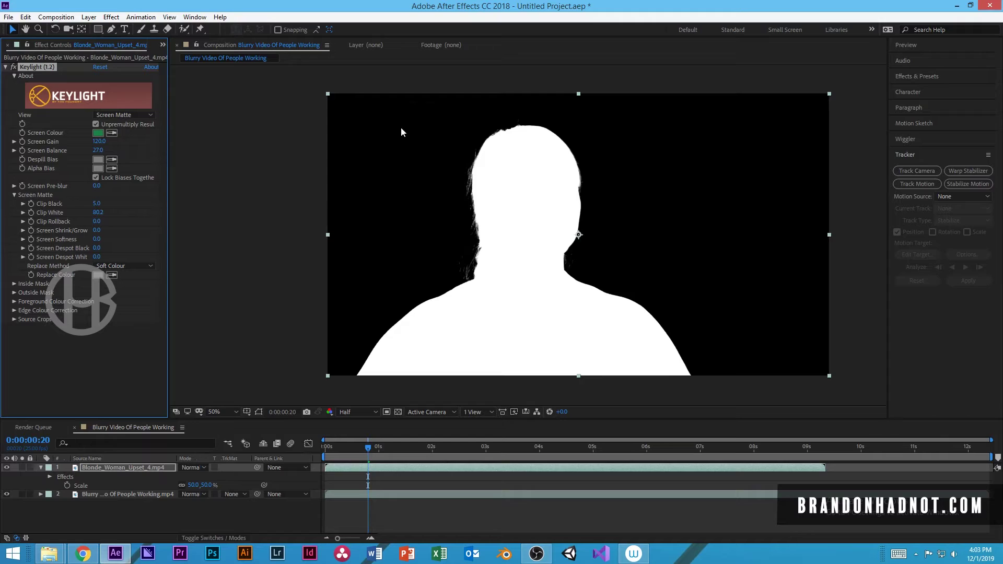
Switch Keylight's View to Final Result, then play and scrub the composite to review the key
click(133, 117)
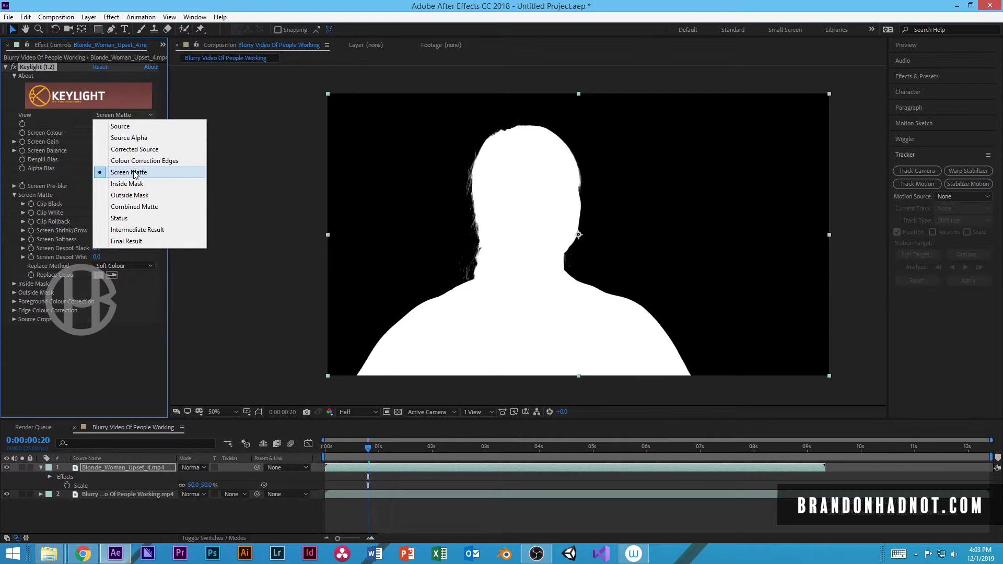
click(156, 242)
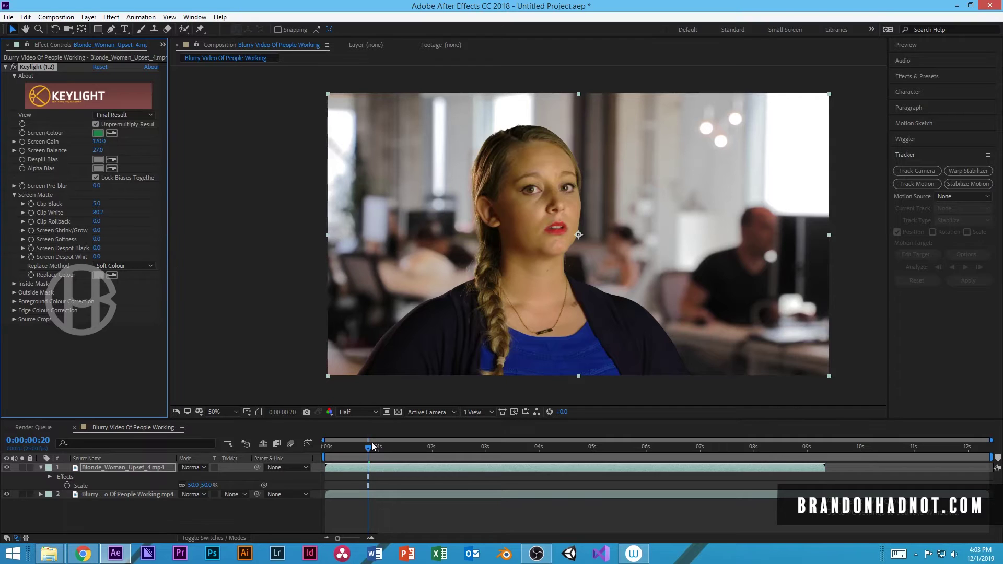
key(space)
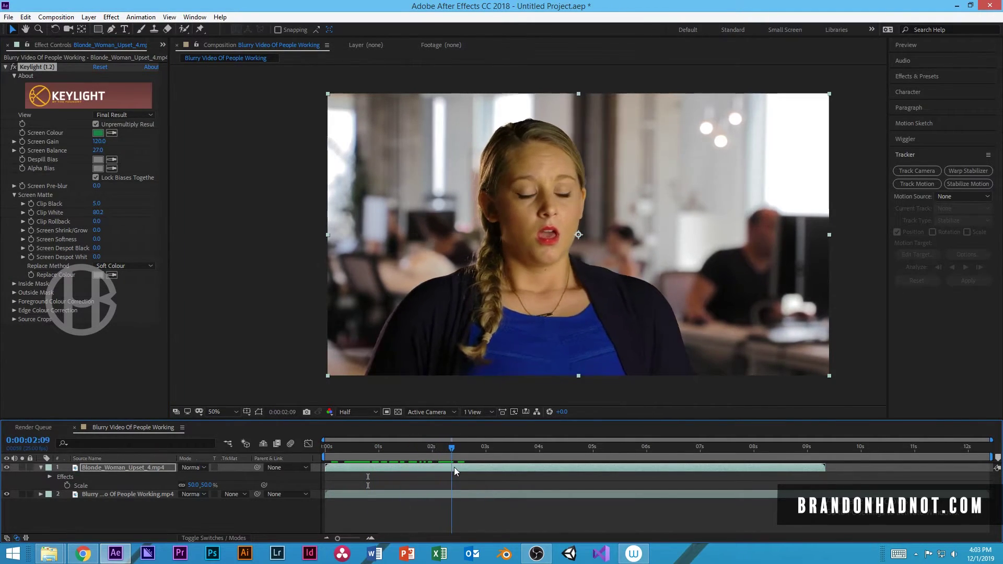
drag(455, 468, 366, 477)
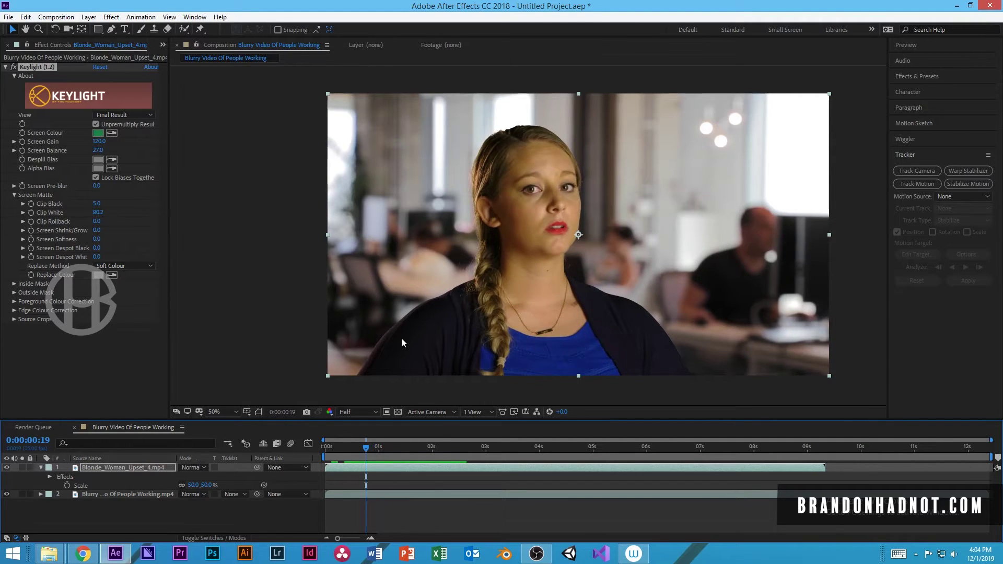
Zoom in on the composition and pan down to the woman's chest to inspect the matte
scroll(448, 339, down, 2)
scroll(460, 305, up, 4)
scroll(454, 310, down, 2)
key(h)
drag(385, 356, 479, 230)
key(v)
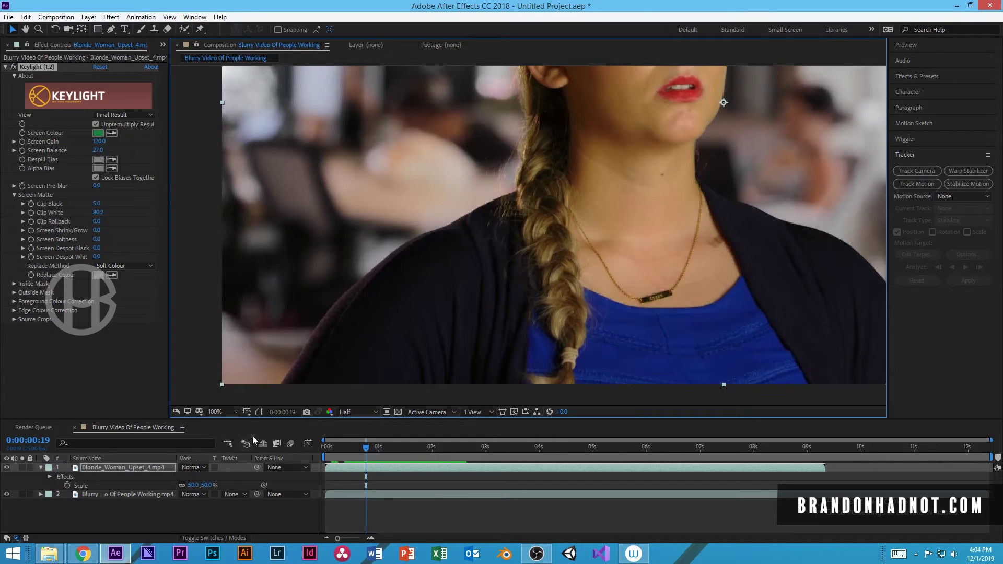
click(399, 412)
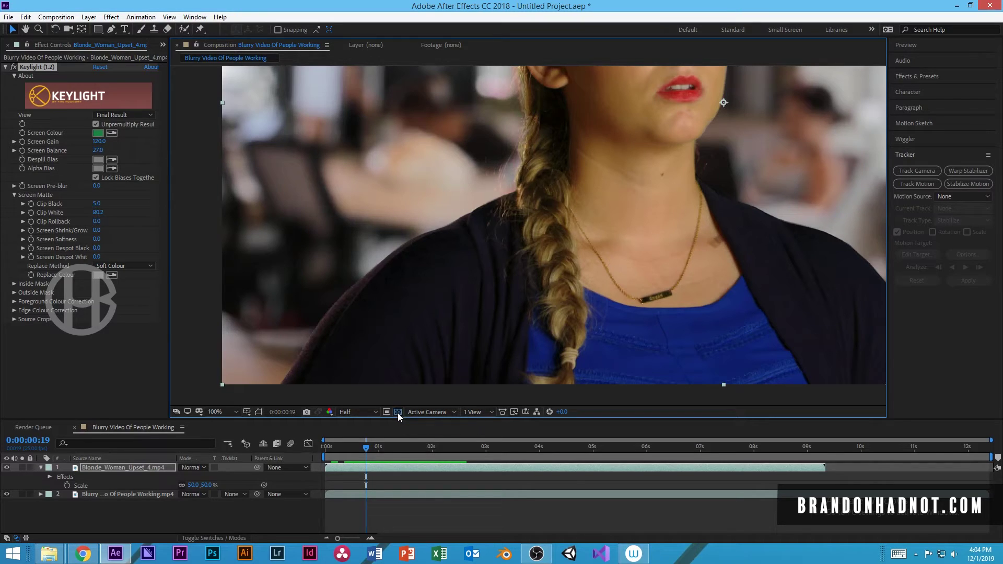
click(7, 494)
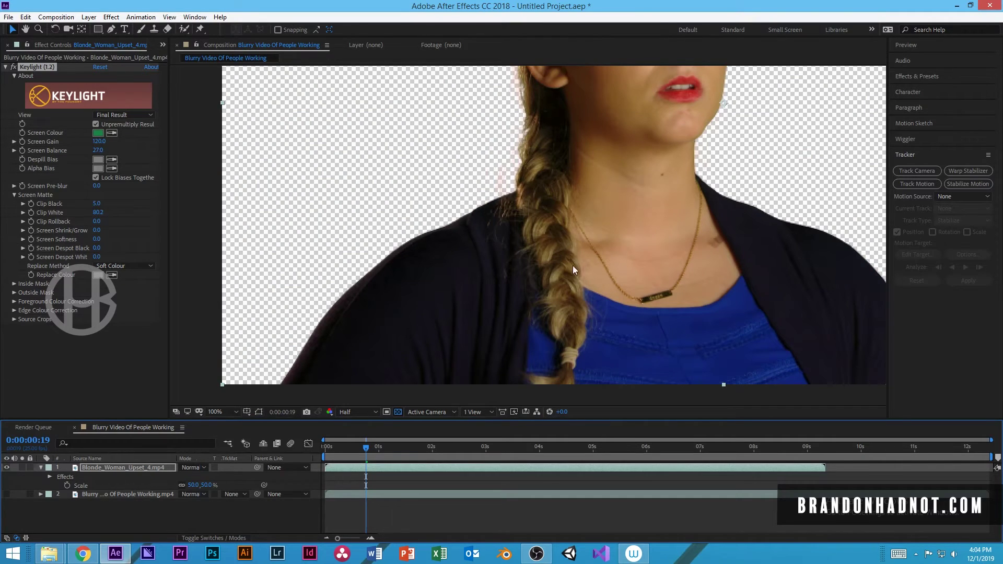
key(h)
drag(578, 264, 586, 112)
key(v)
click(419, 376)
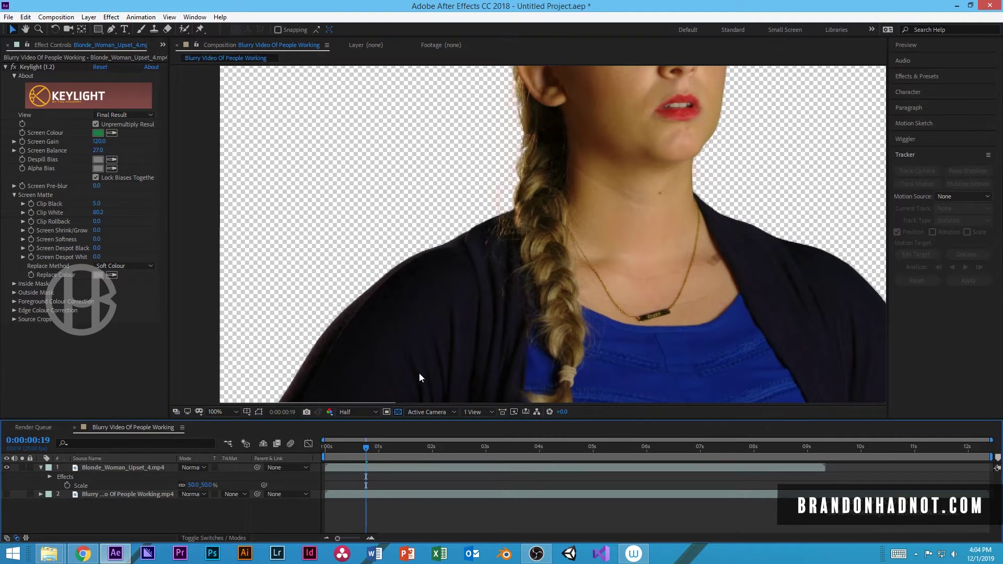
click(398, 412)
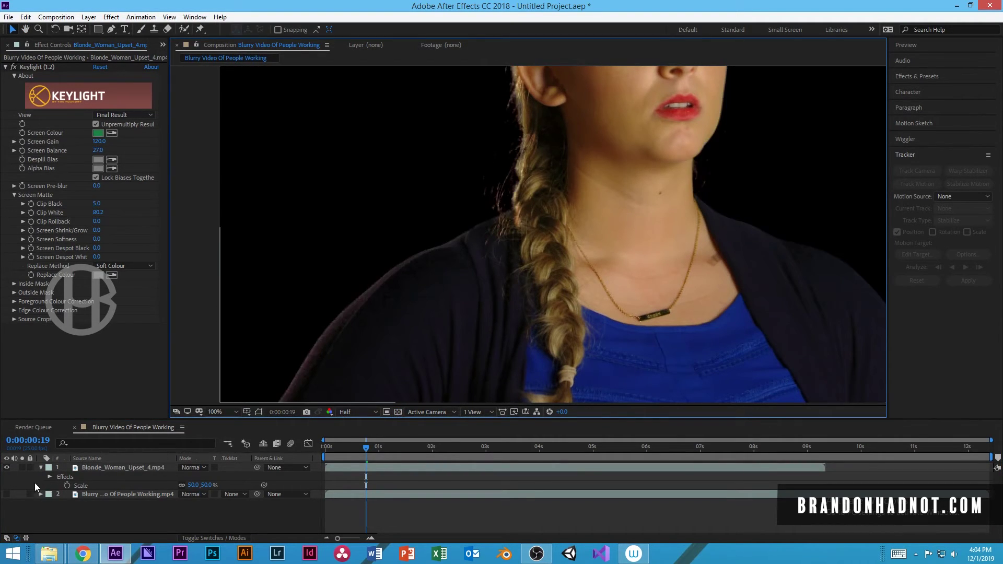
key(h)
drag(538, 235, 580, 219)
key(v)
click(6, 494)
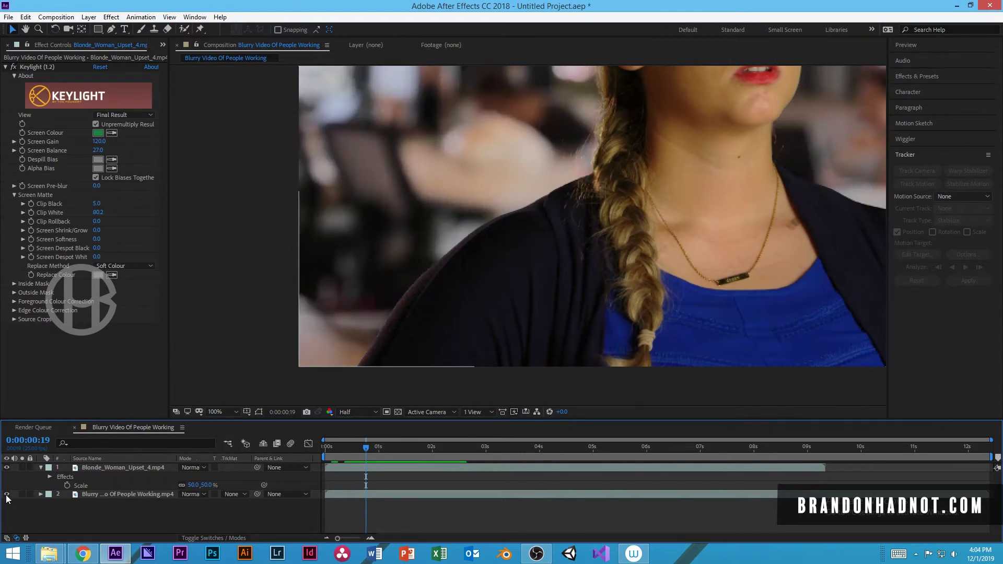
key(period)
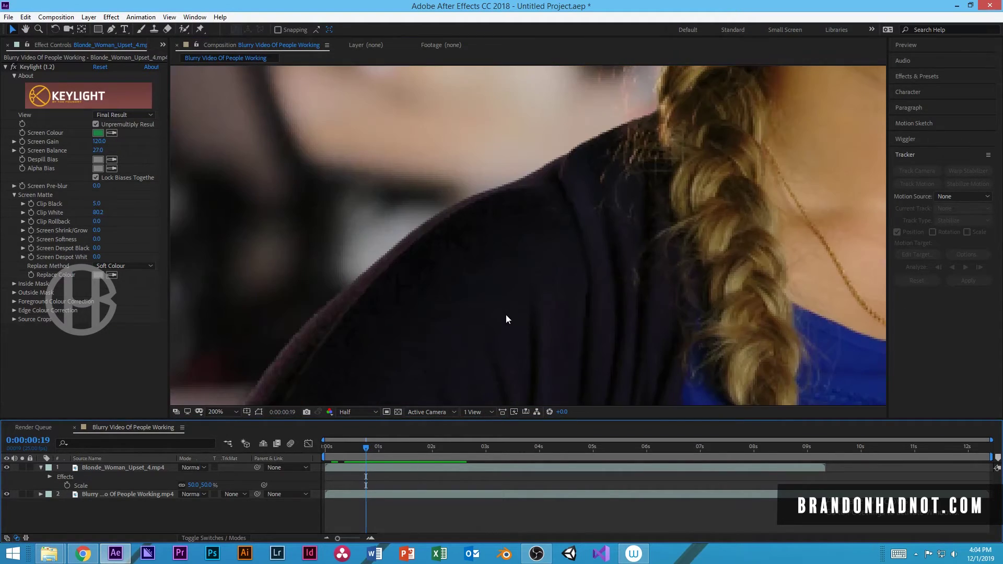
key(comma)
key(comma)
key(h)
drag(613, 199, 506, 273)
key(v)
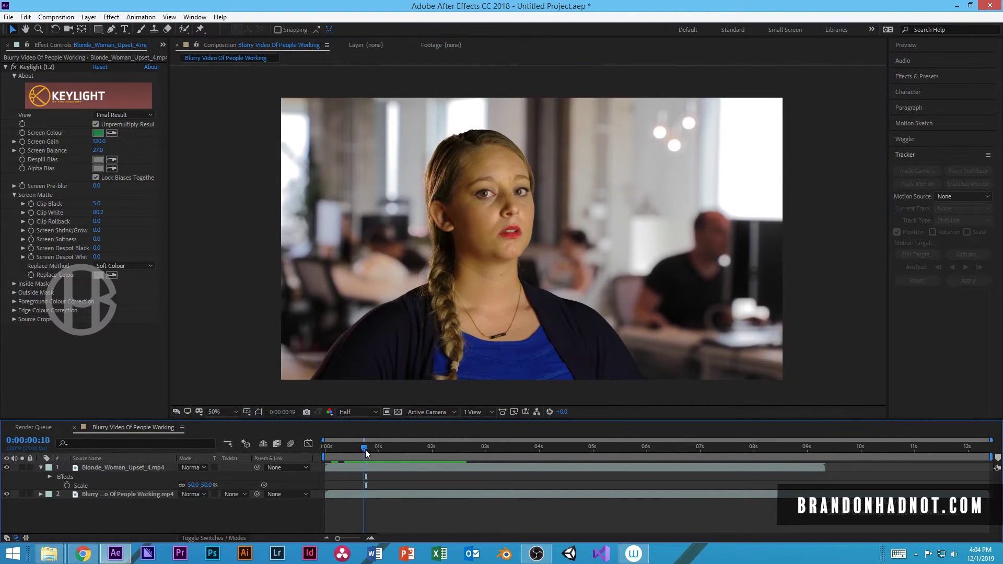
End the work area at about 0:00:09:20, where the woman's clip ends
drag(365, 449, 847, 449)
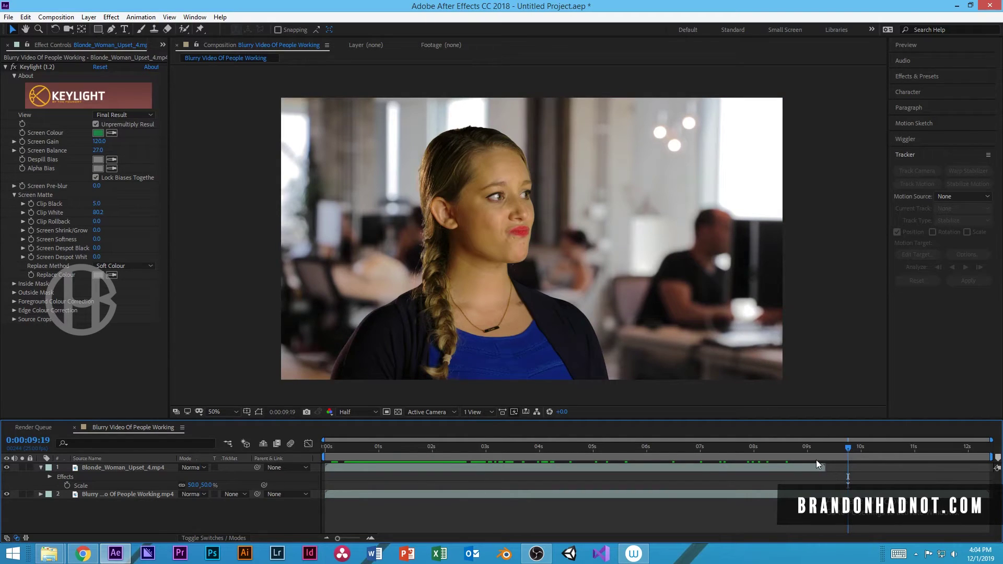
click(858, 450)
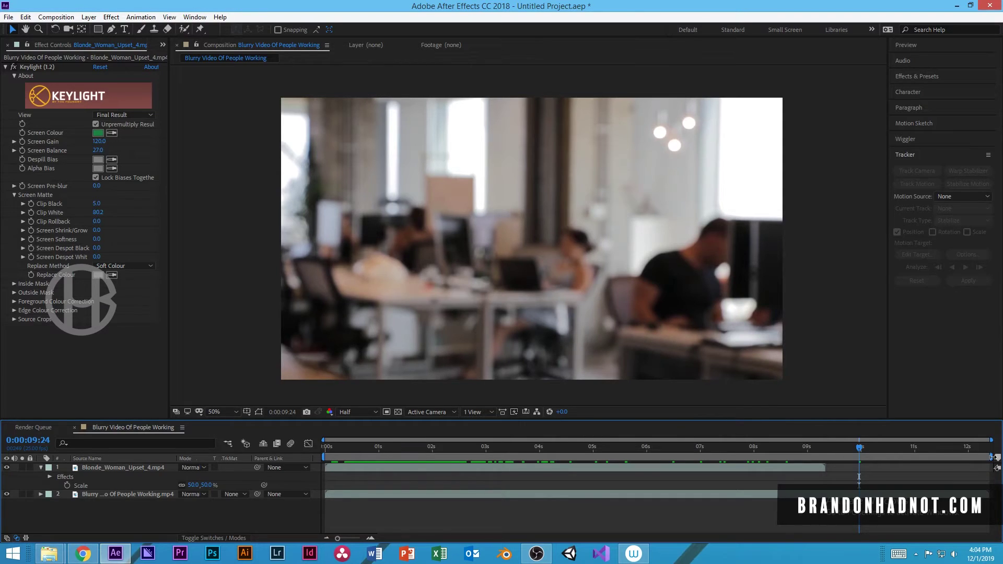
drag(989, 459, 828, 483)
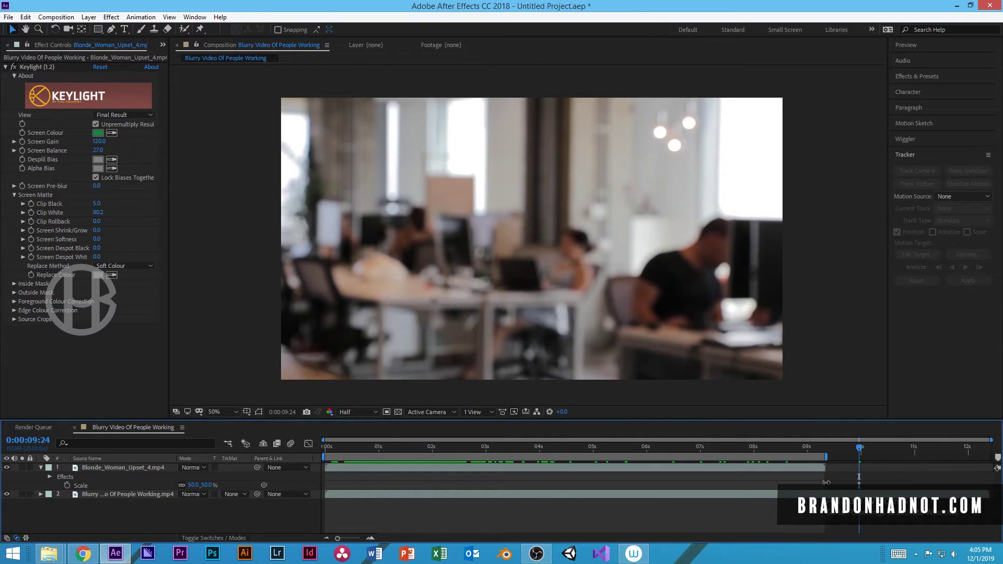
Check the frames just after 9 seconds, then return the playhead to the start
drag(843, 450, 799, 449)
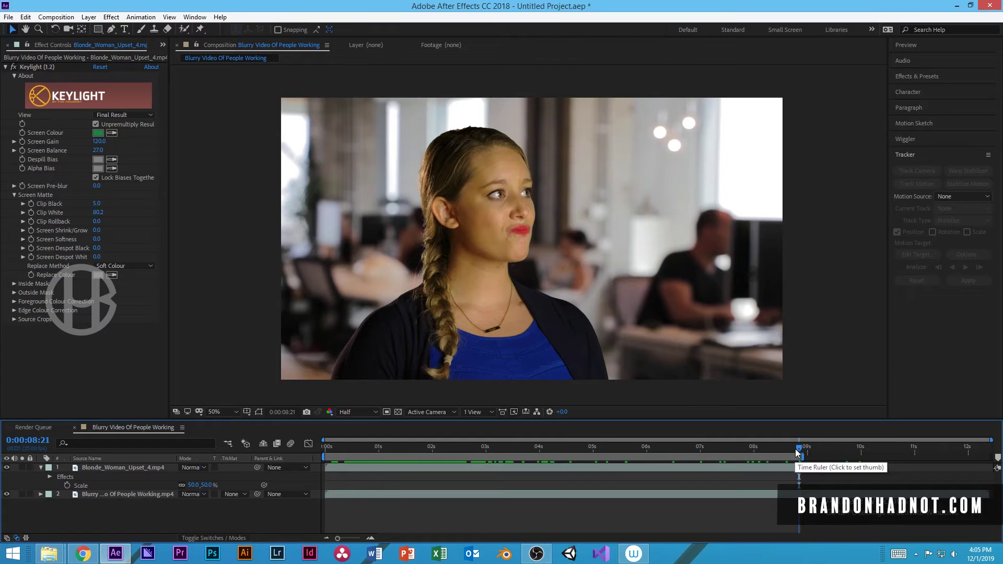
click(813, 450)
drag(815, 450, 822, 451)
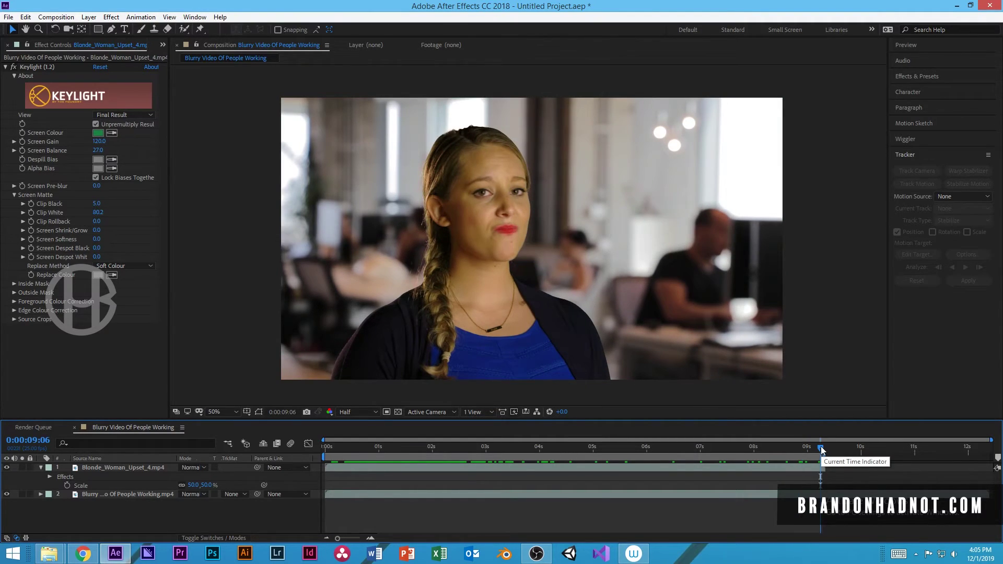
drag(819, 450, 428, 459)
key(Home)
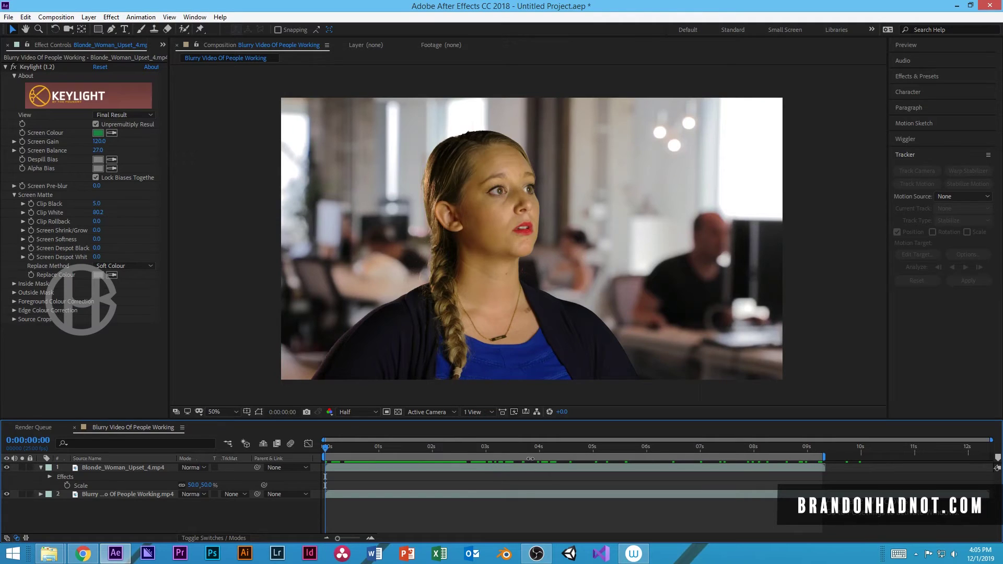
drag(398, 446, 324, 447)
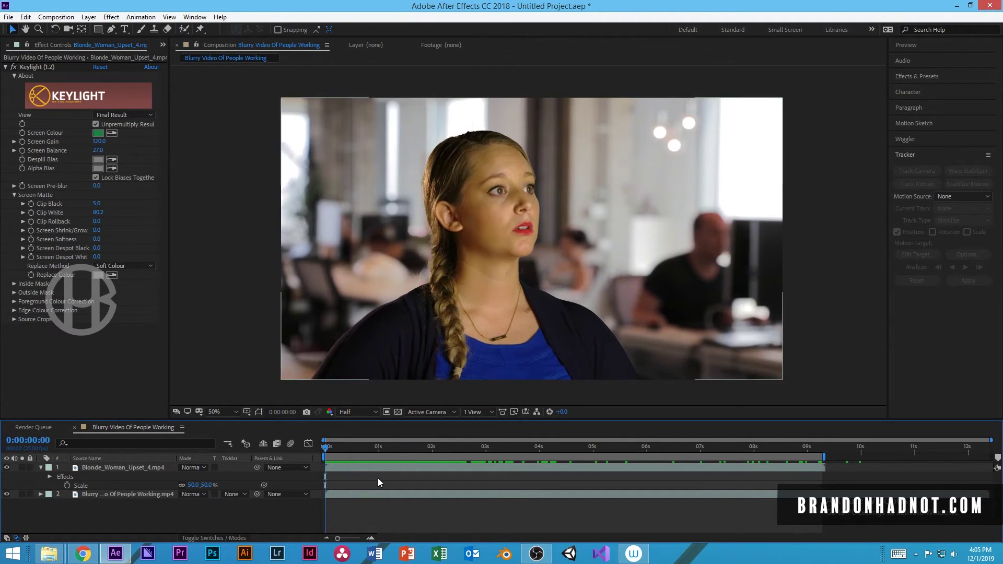
key(space)
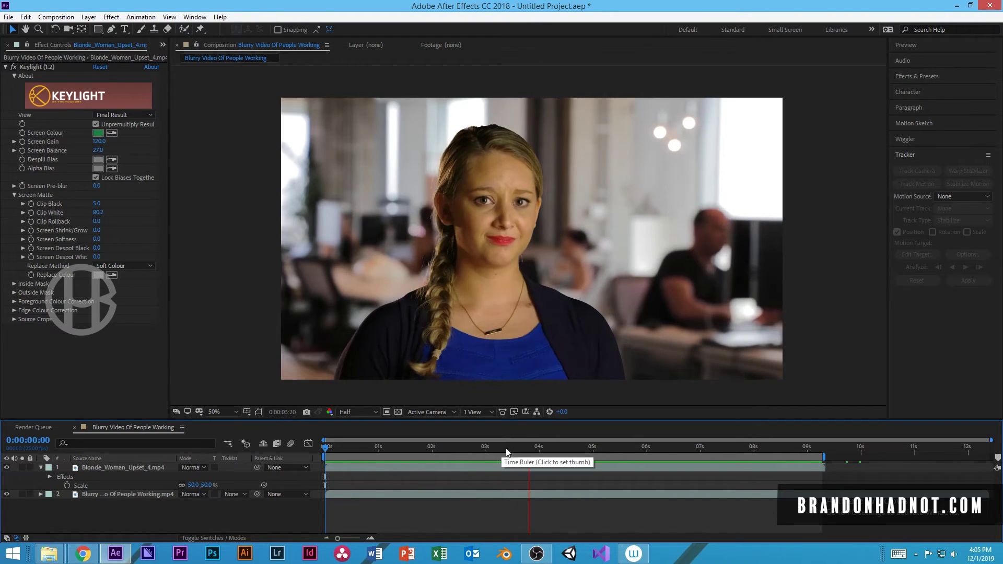
click(536, 448)
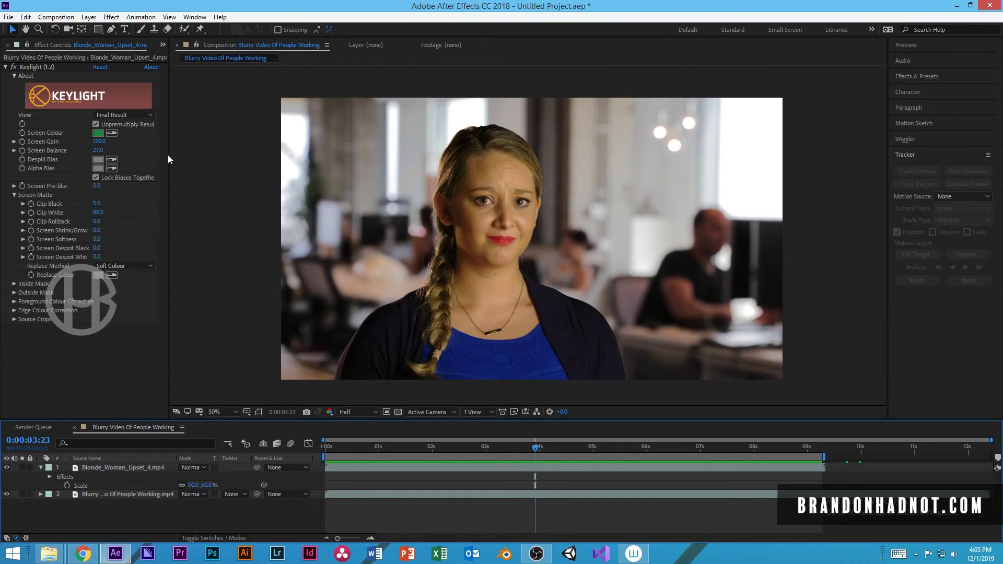
key(Home)
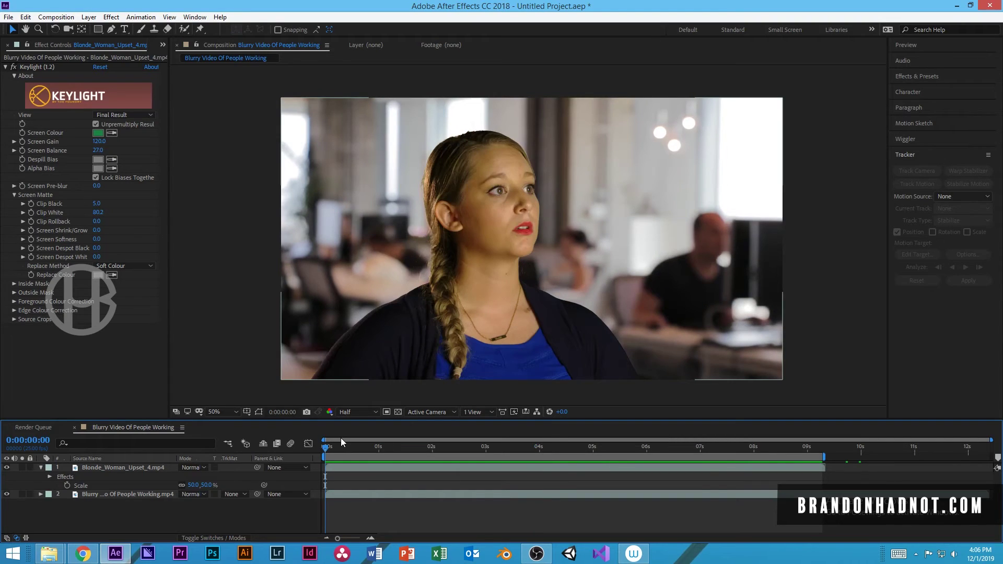
Maximize the Composition panel and play back the first 2 seconds of the final composite
drag(340, 439, 599, 459)
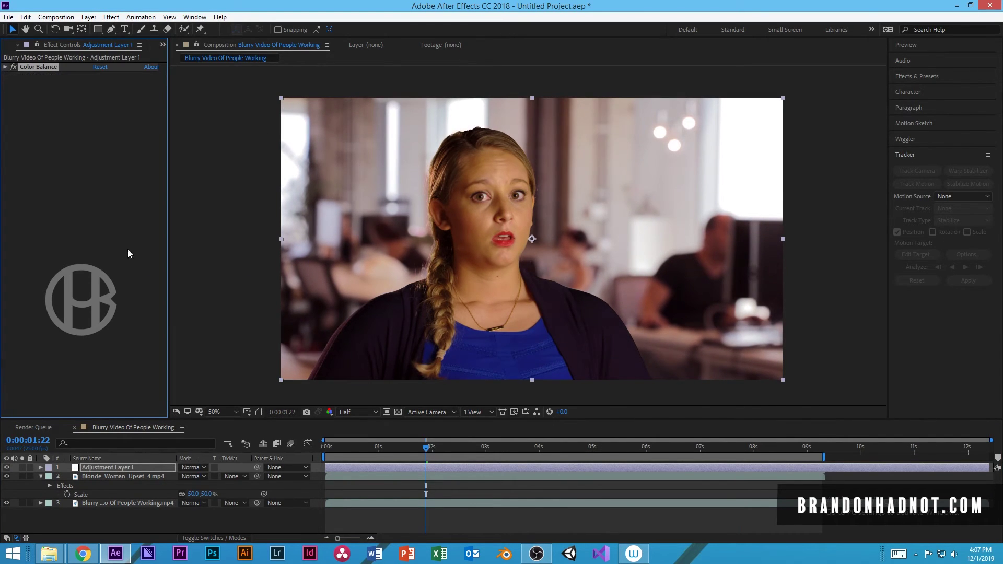
key(grave)
key(space)
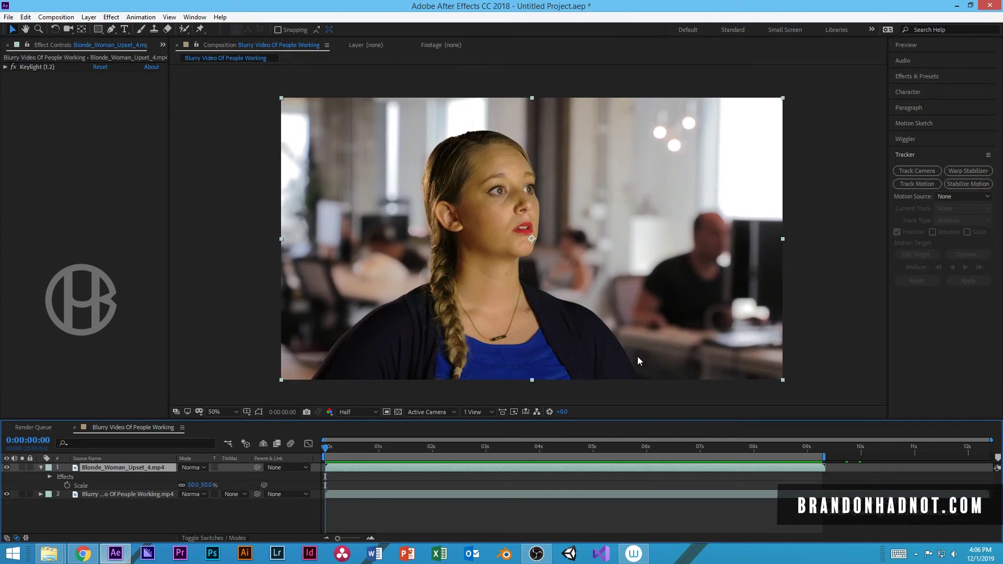
drag(355, 448, 359, 448)
click(477, 448)
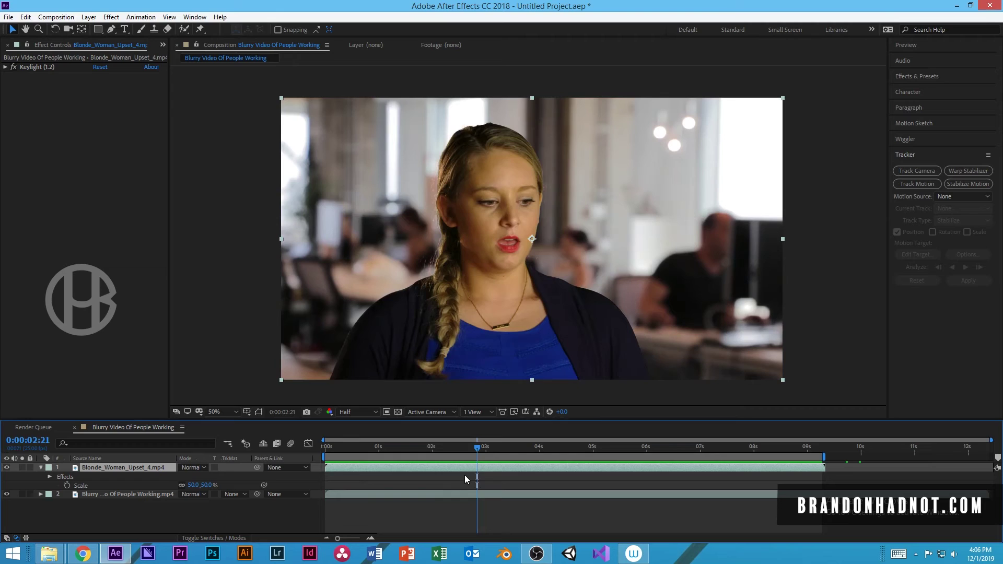